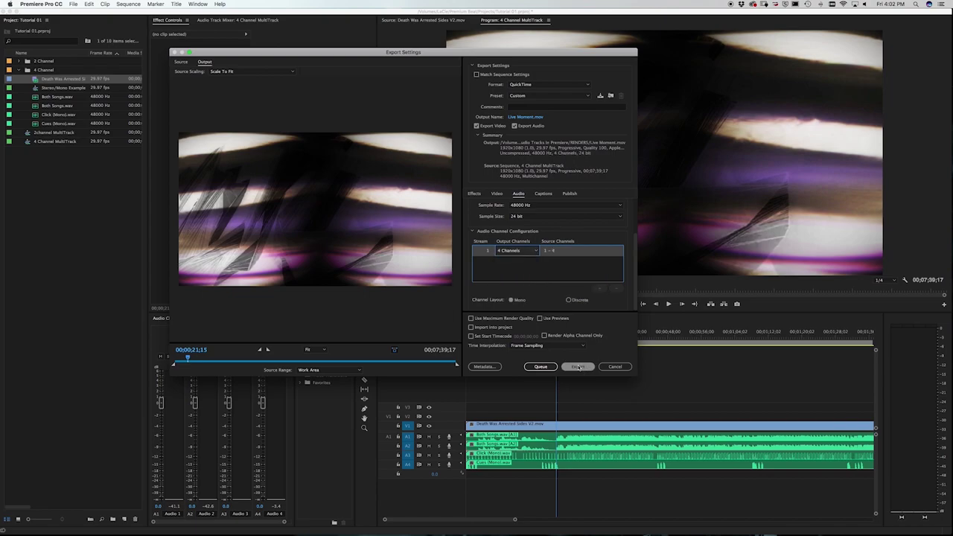
Export the 4 Channel MultiTrack sequence as the QuickTime movie Live Moment.mov with four audio output channels
{"action": "left_click", "coordinate": [592, 366]}
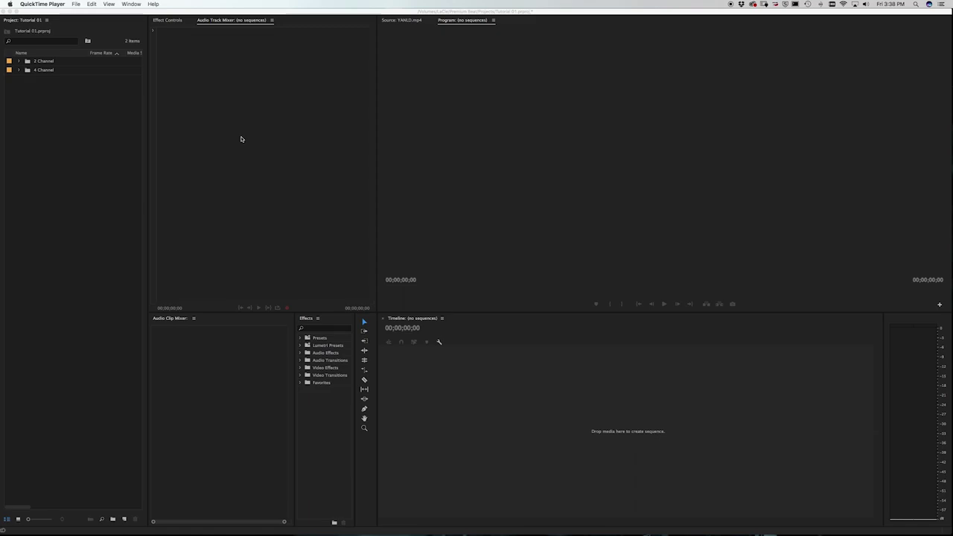
Start a new sequence in Premiere Pro and set its audio master to Multichannel
{"action": "left_click", "coordinate": [77, 10]}
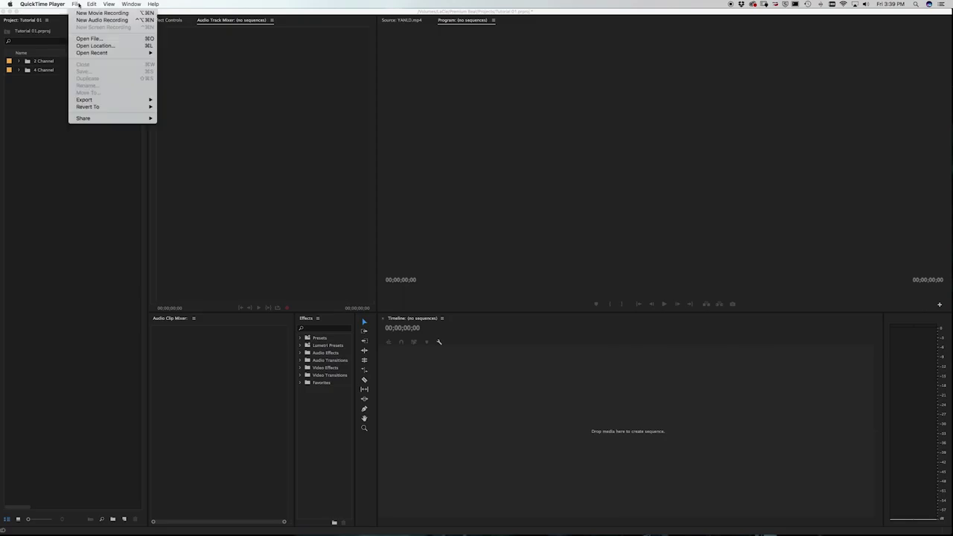
{"action": "key", "text": "super+n"}
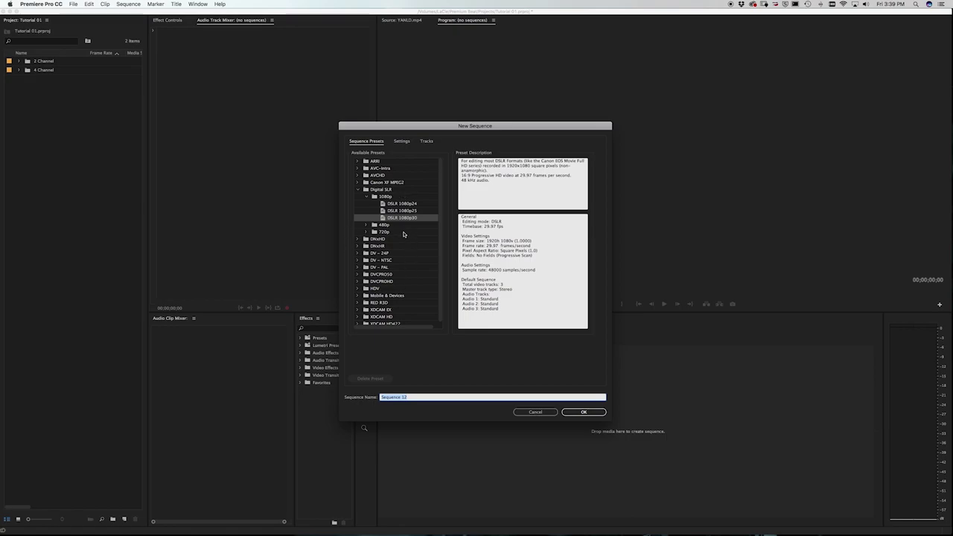
{"action": "left_click", "coordinate": [427, 141]}
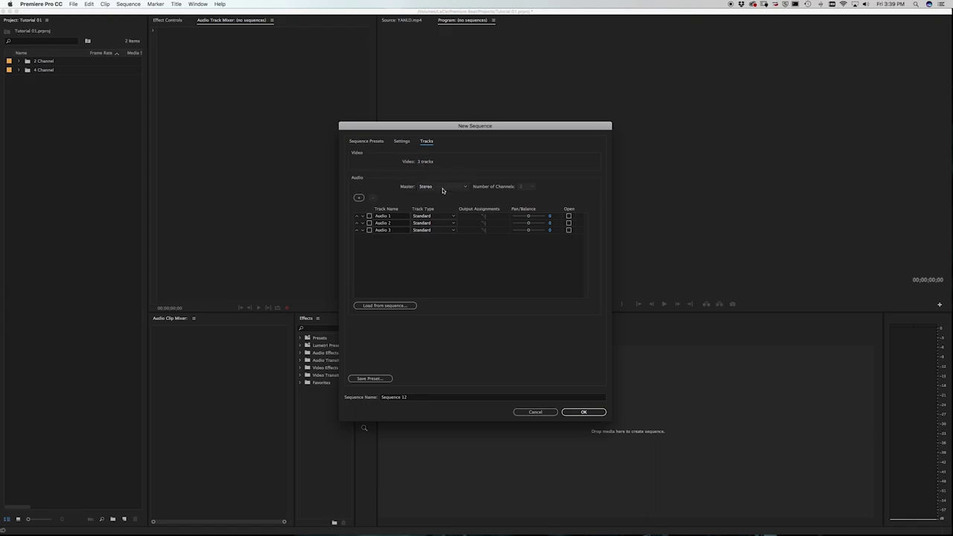
{"action": "left_click", "coordinate": [442, 187]}
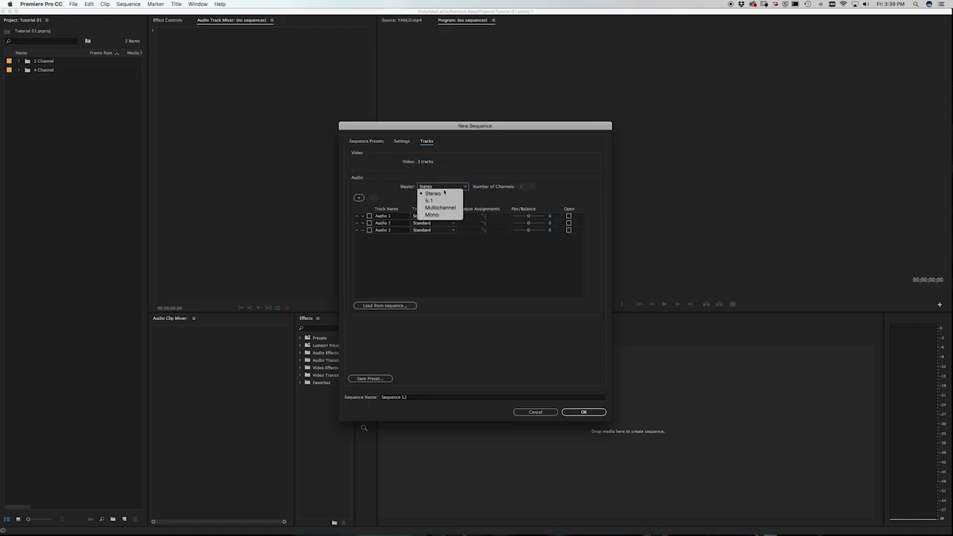
{"action": "left_click", "coordinate": [439, 208]}
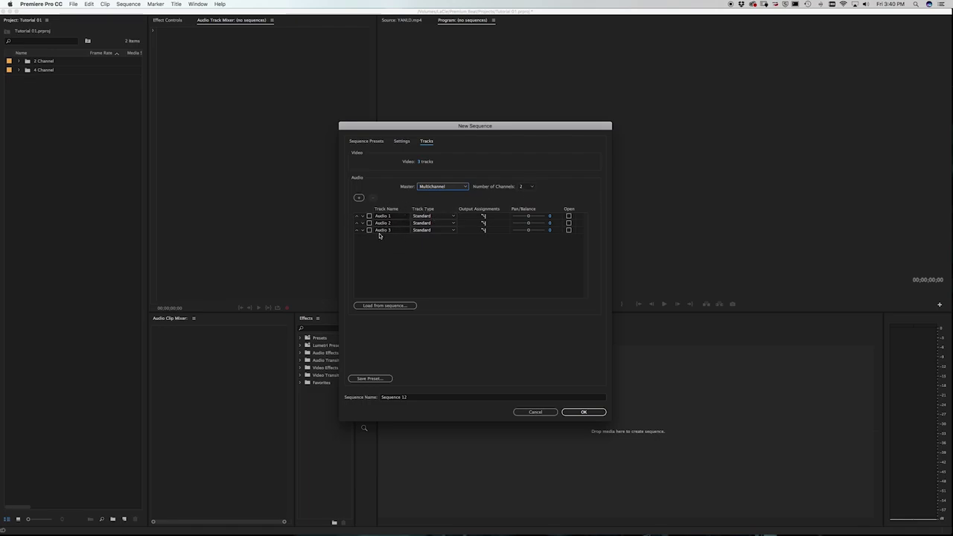
Remove the Audio 3 track and keep Audio 1 assigned to master channels 1–2
{"action": "left_click", "coordinate": [374, 231]}
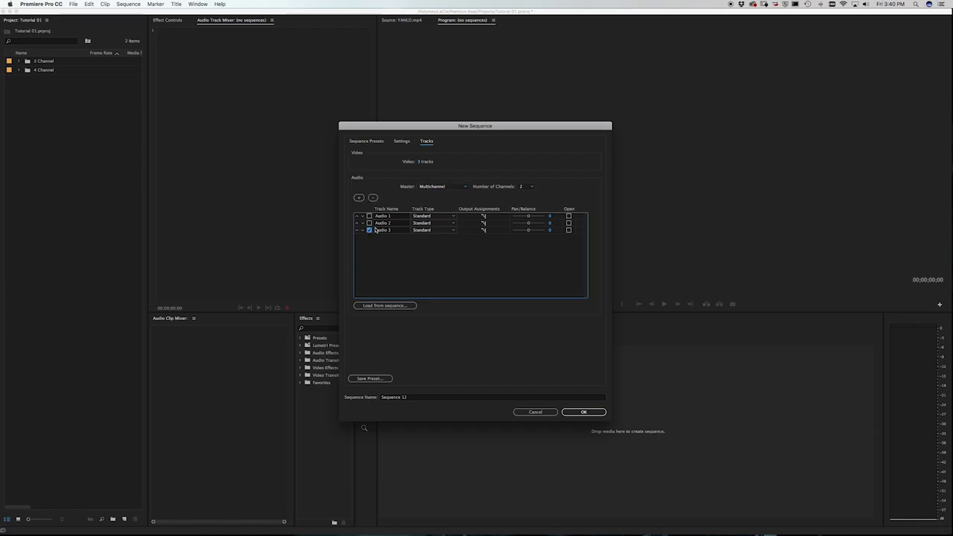
{"action": "left_click", "coordinate": [373, 198]}
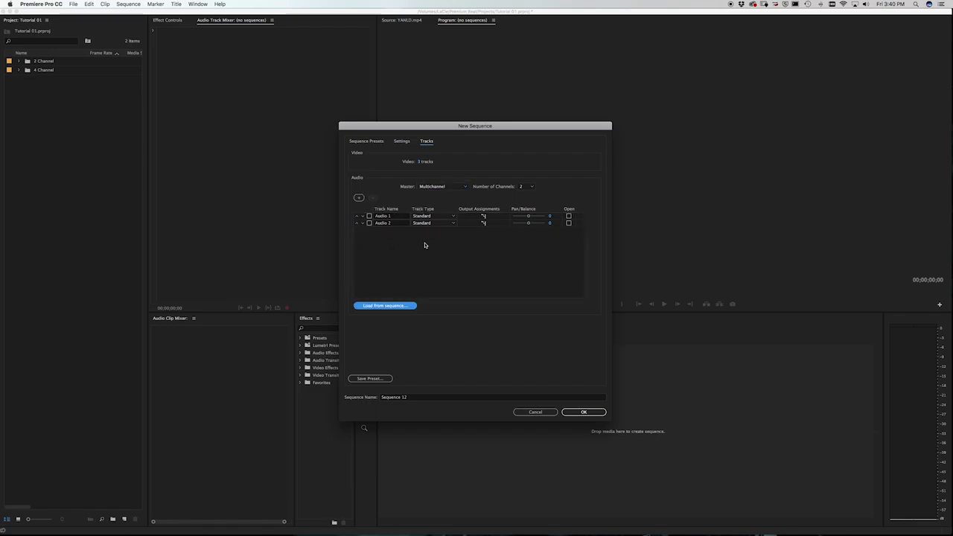
{"action": "left_click", "coordinate": [484, 216]}
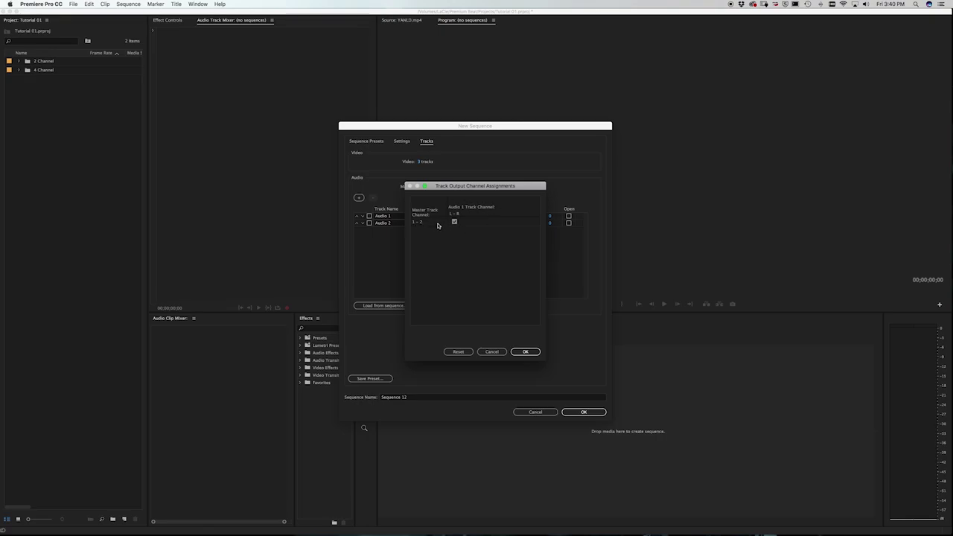
{"action": "left_click", "coordinate": [531, 354]}
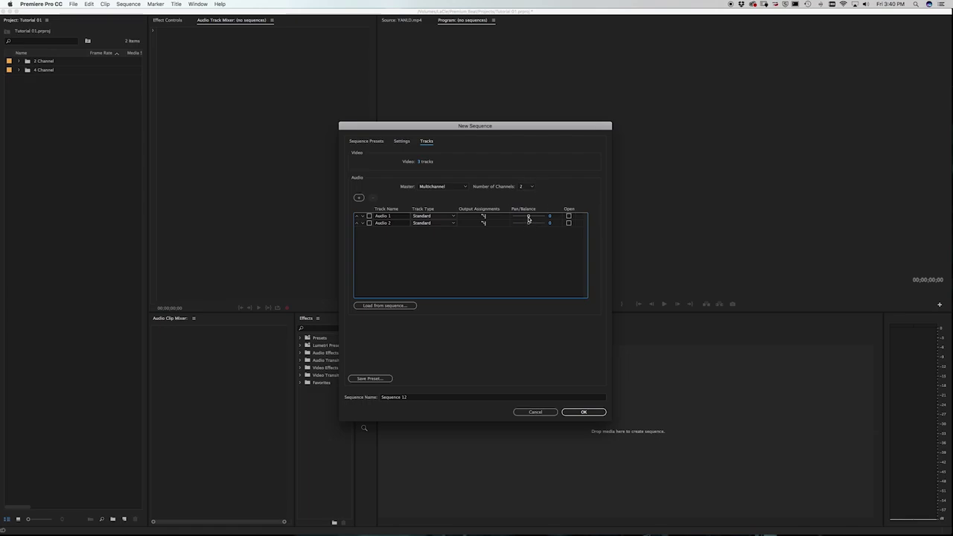
Pan Audio 1 to -100 and Audio 2 to 100, and make both tracks Mono
{"action": "left_click_drag", "start_coordinate": [528, 219], "coordinate": [602, 217]}
{"action": "left_click", "coordinate": [430, 215]}
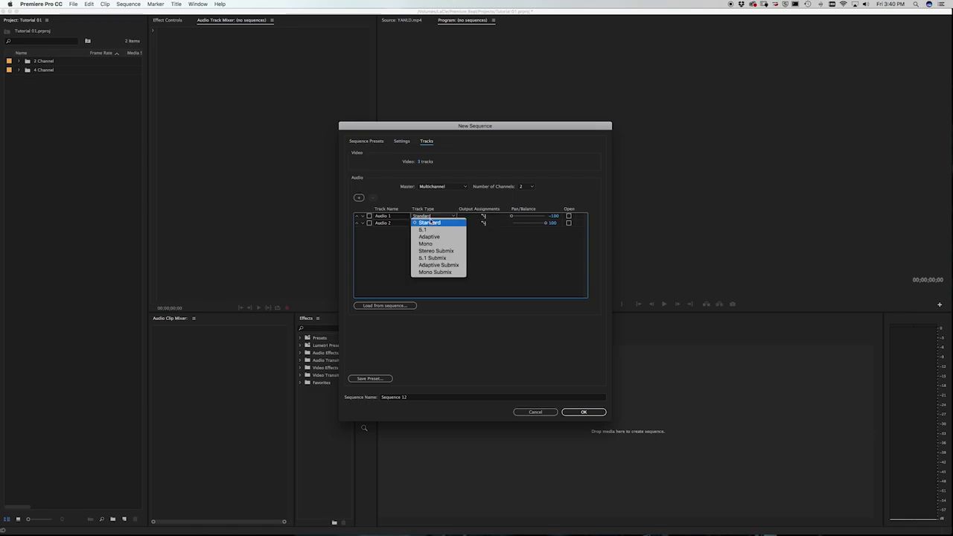
{"action": "left_click", "coordinate": [431, 227]}
{"action": "left_click", "coordinate": [430, 223]}
{"action": "left_click", "coordinate": [435, 251]}
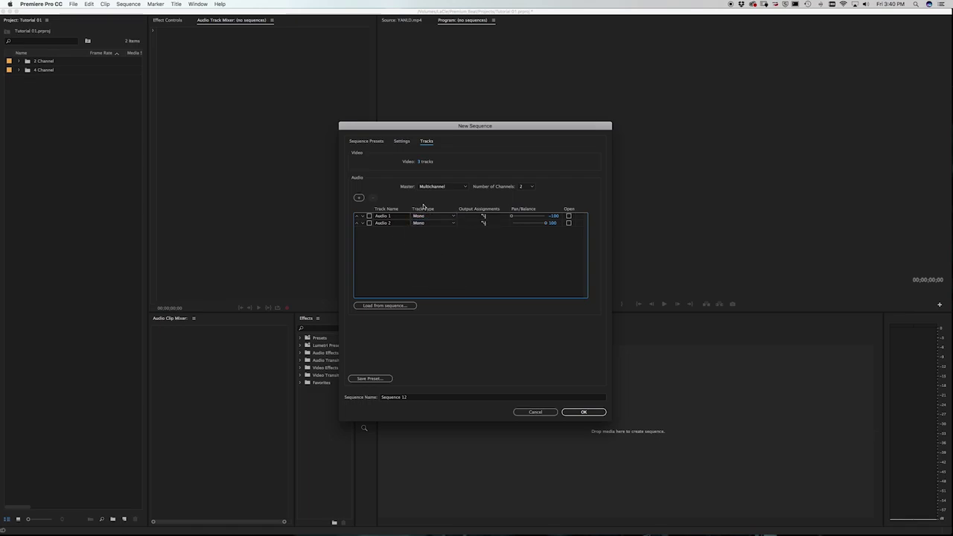
Name the sequence 2channel MultiTrack and create it after saving its settings as the preset 2 Channel Multi Track
{"action": "left_click", "coordinate": [414, 398]}
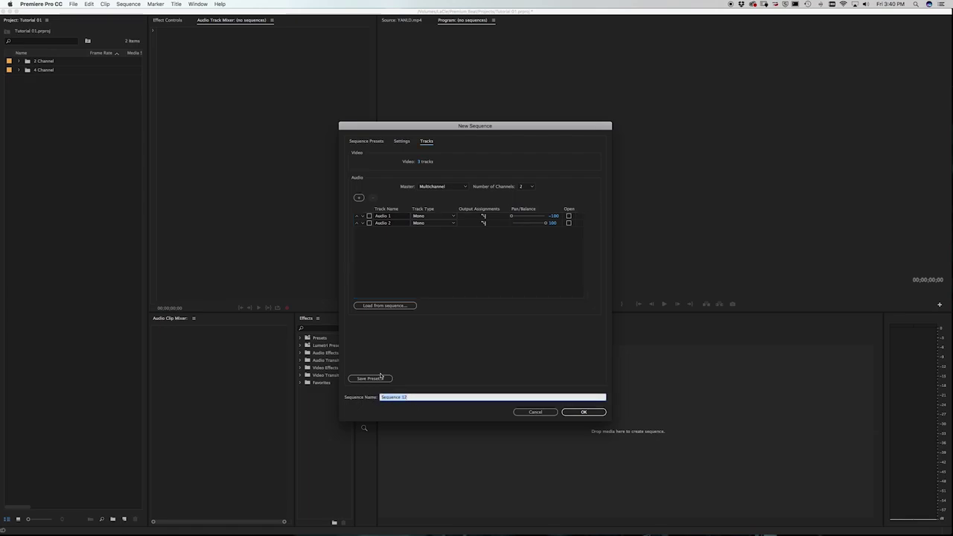
{"action": "type", "text": "2channel MultiTrack"}
{"action": "left_click", "coordinate": [373, 379]}
{"action": "left_click", "coordinate": [370, 380]}
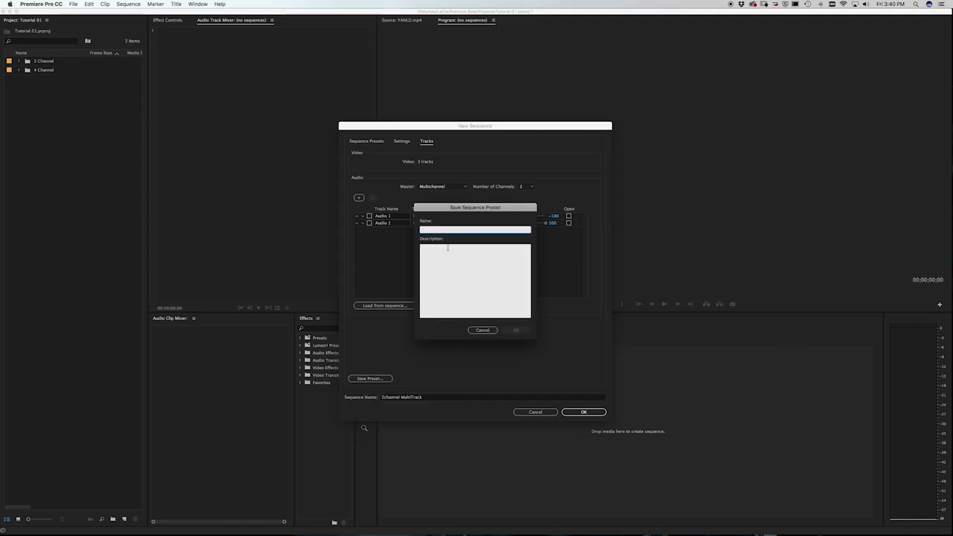
{"action": "type", "text": "2 Channel Multi Track"}
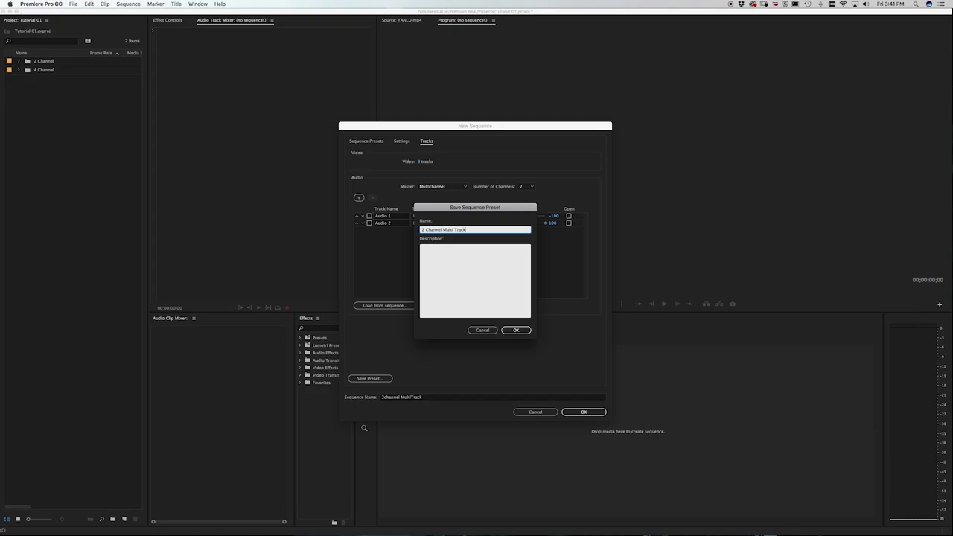
{"action": "left_click", "coordinate": [516, 330]}
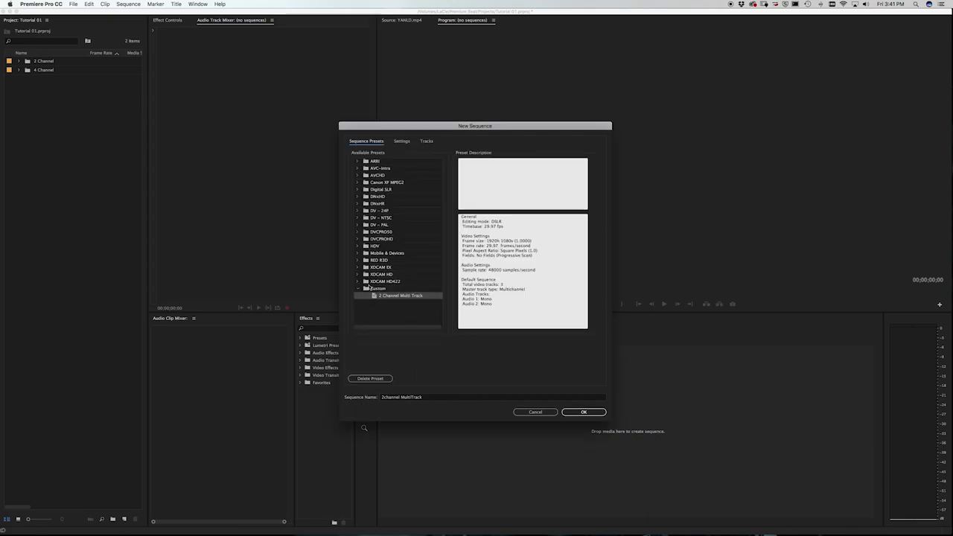
{"action": "left_click", "coordinate": [585, 412]}
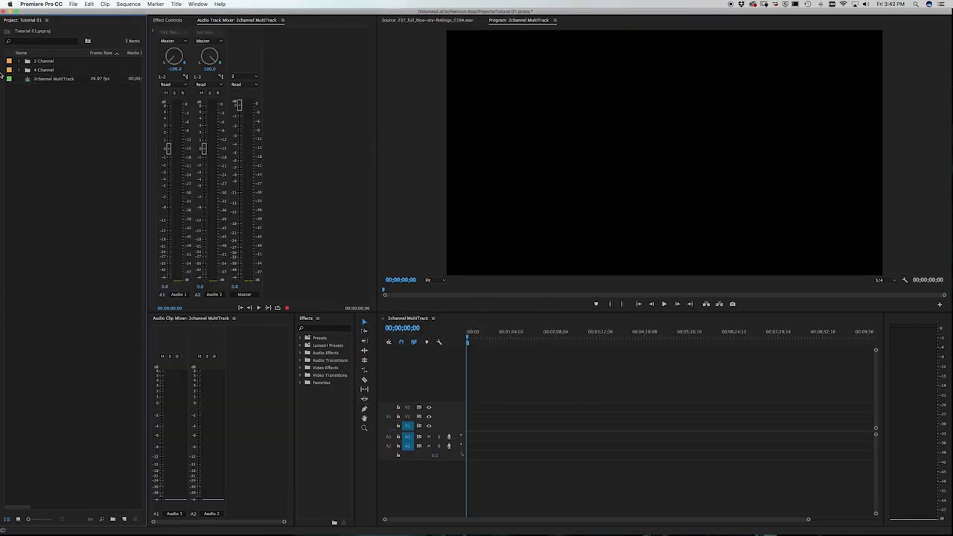
Place YANLD.mp4 from the 2 Channel bin at the start of the sequence, on V1 and A1
{"action": "left_click", "coordinate": [18, 61]}
{"action": "left_click_drag", "start_coordinate": [41, 71], "coordinate": [505, 372]}
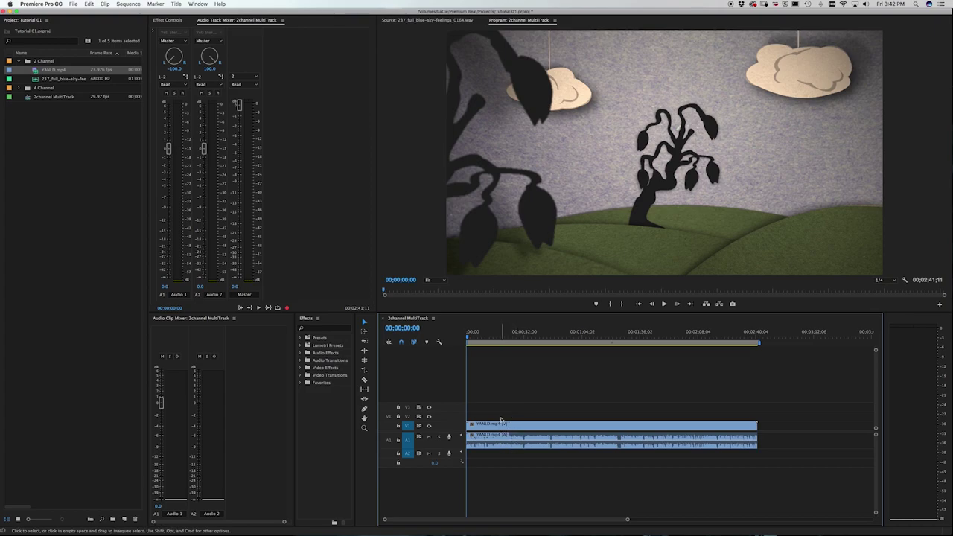
Play the sequence in short passages to check the Audio 1 signal on the track and master meters
{"action": "key", "text": "space"}
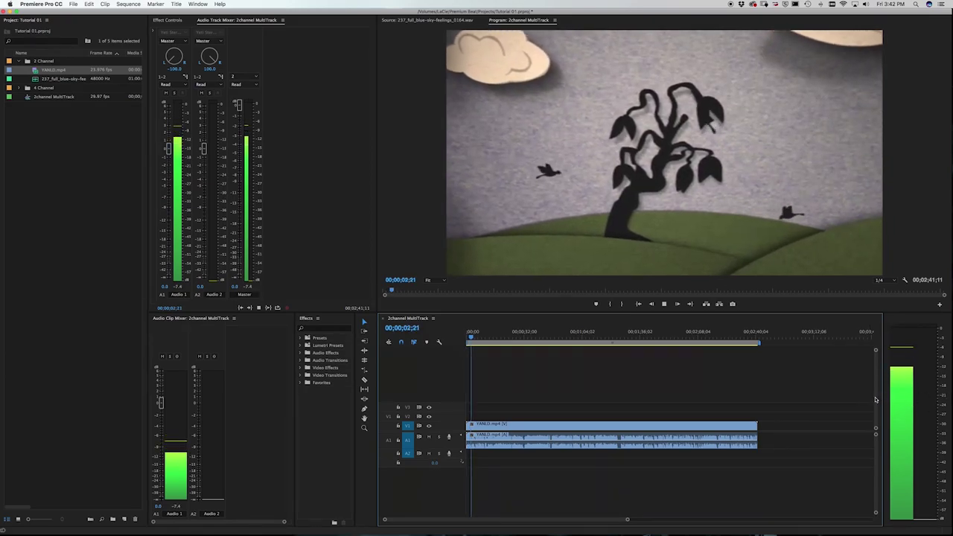
{"action": "key", "text": "space"}
{"action": "key", "text": "XF86AudioMute"}
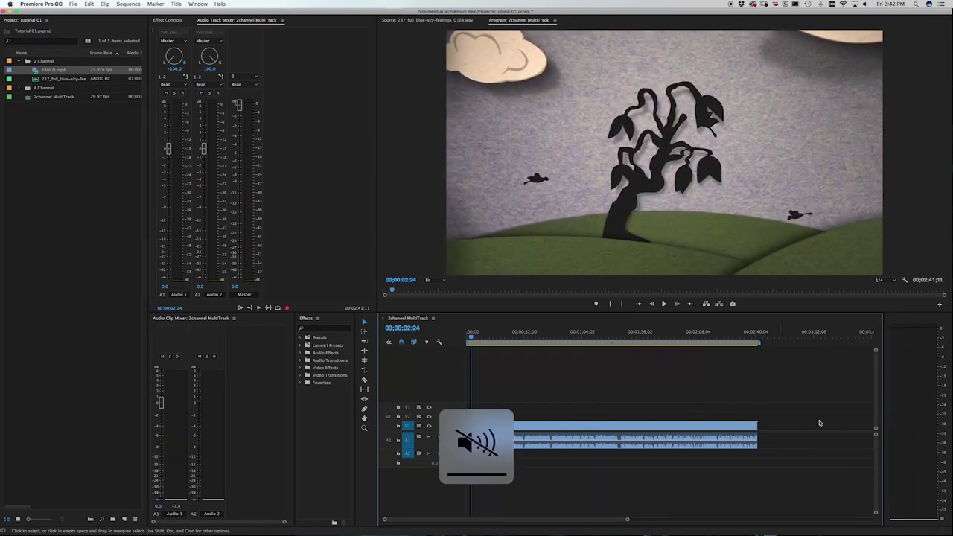
{"action": "key", "text": "space"}
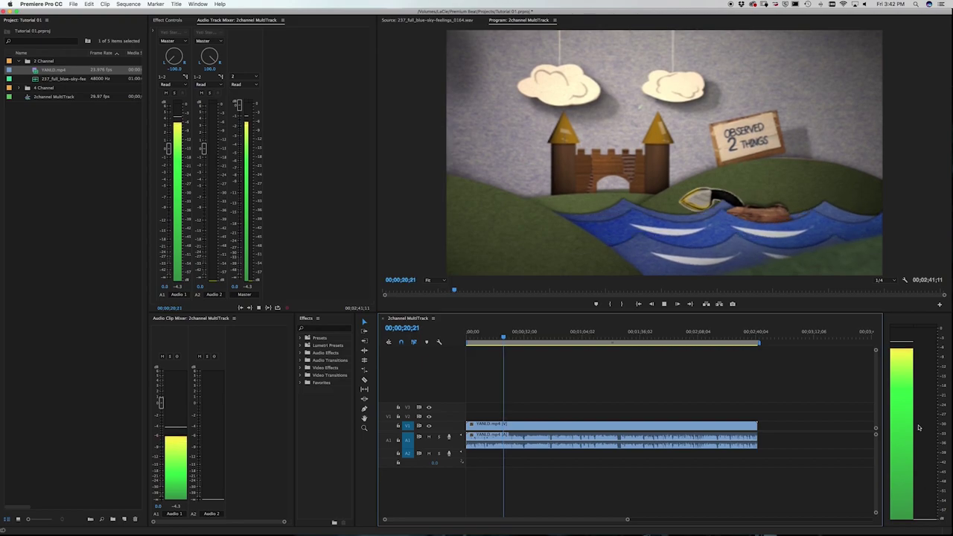
{"action": "key", "text": "space"}
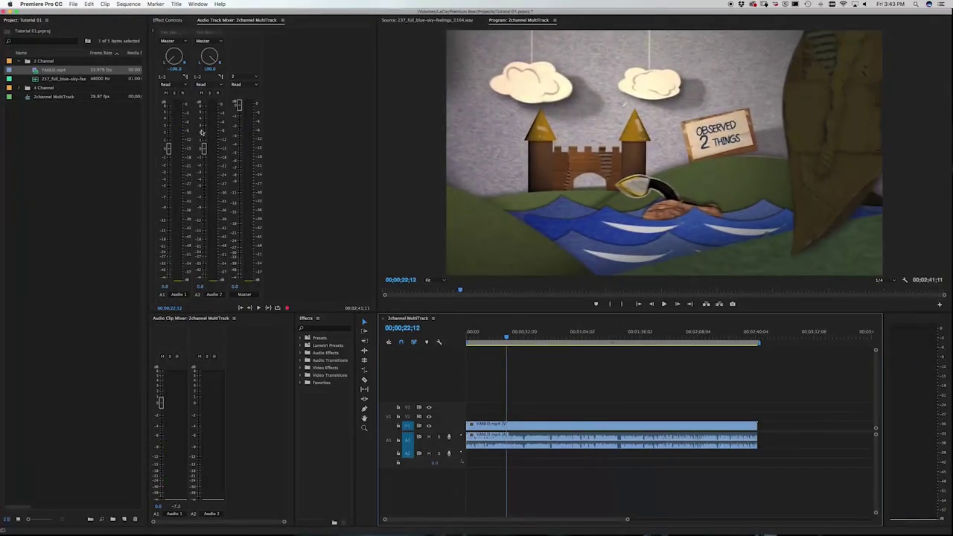
{"action": "key", "text": "space"}
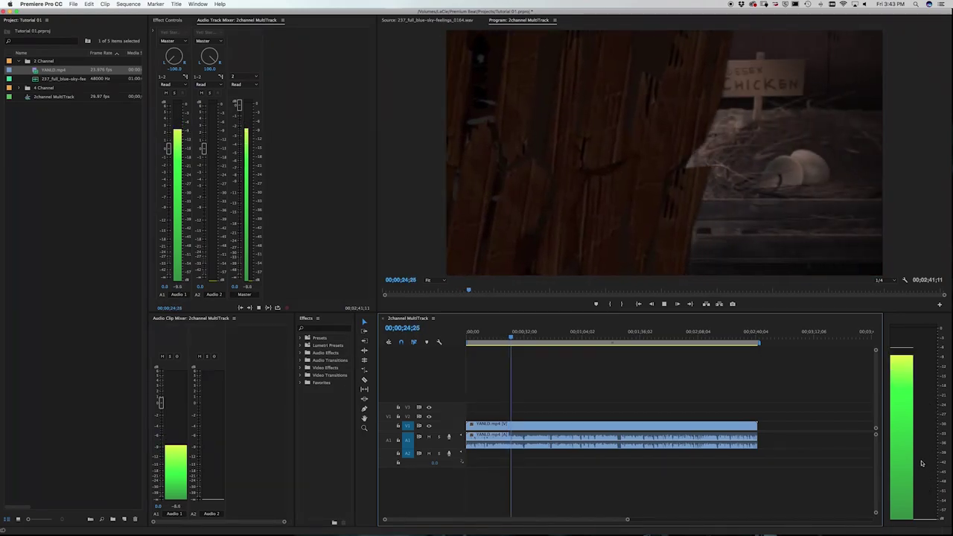
{"action": "key", "text": "space"}
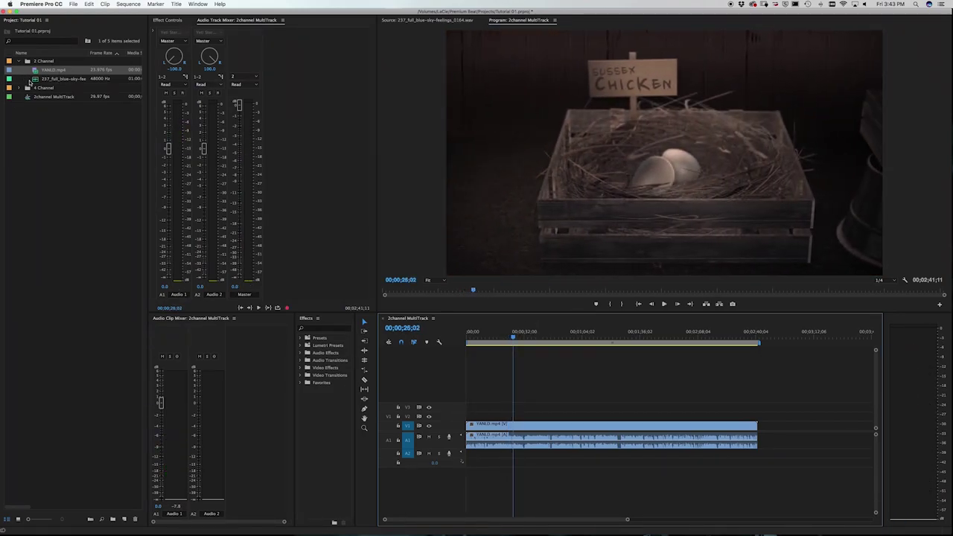
Place the 237_full_blue-sky-feelings WAV clip at the start of Audio 2 and set its volume level to -17 dB
{"action": "left_click_drag", "start_coordinate": [35, 82], "coordinate": [465, 463]}
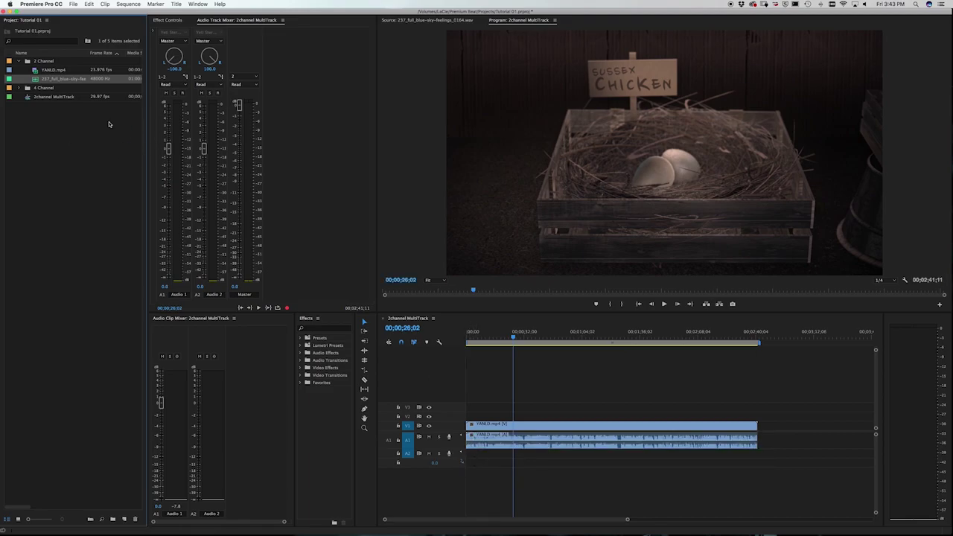
{"action": "left_click_drag", "start_coordinate": [177, 187], "coordinate": [460, 471]}
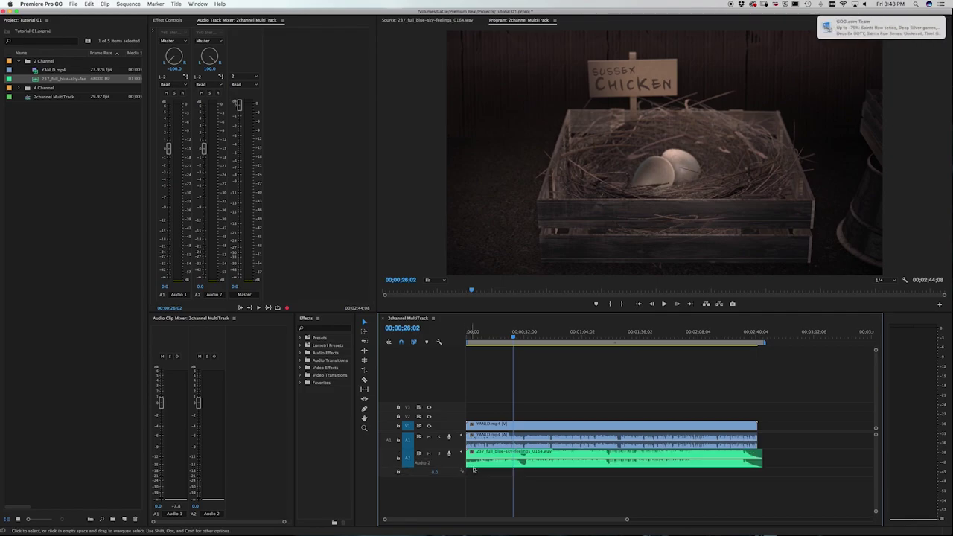
{"action": "left_click", "coordinate": [168, 20]}
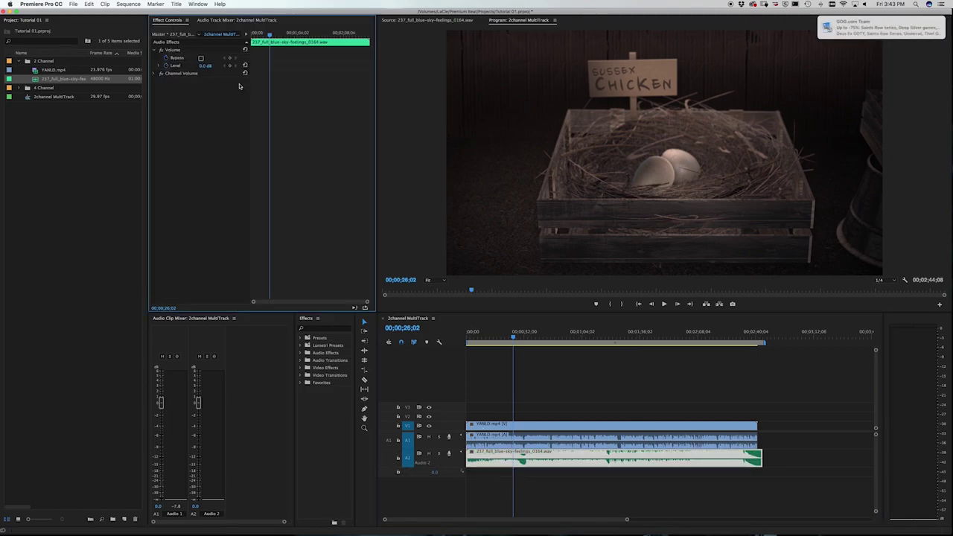
{"action": "left_click", "coordinate": [159, 66]}
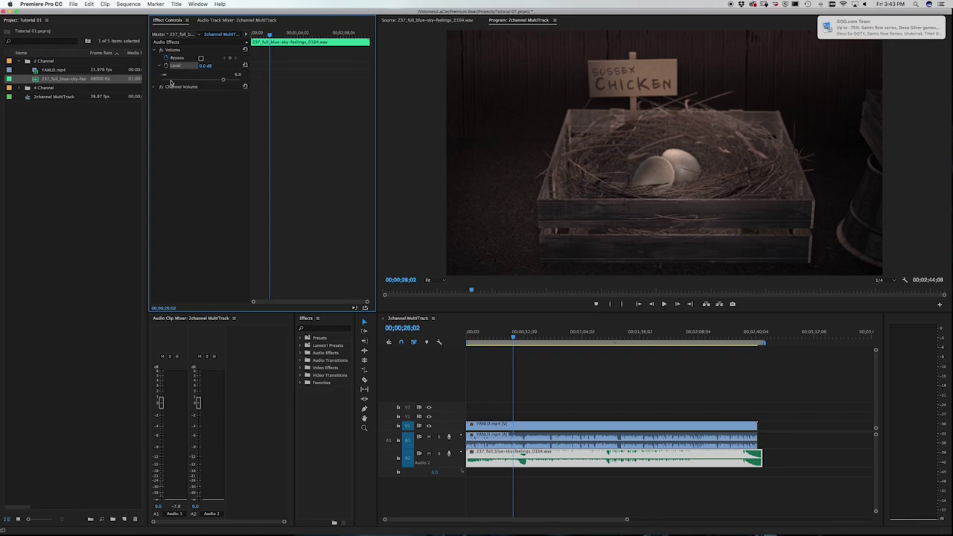
{"action": "left_click_drag", "start_coordinate": [217, 80], "coordinate": [192, 81]}
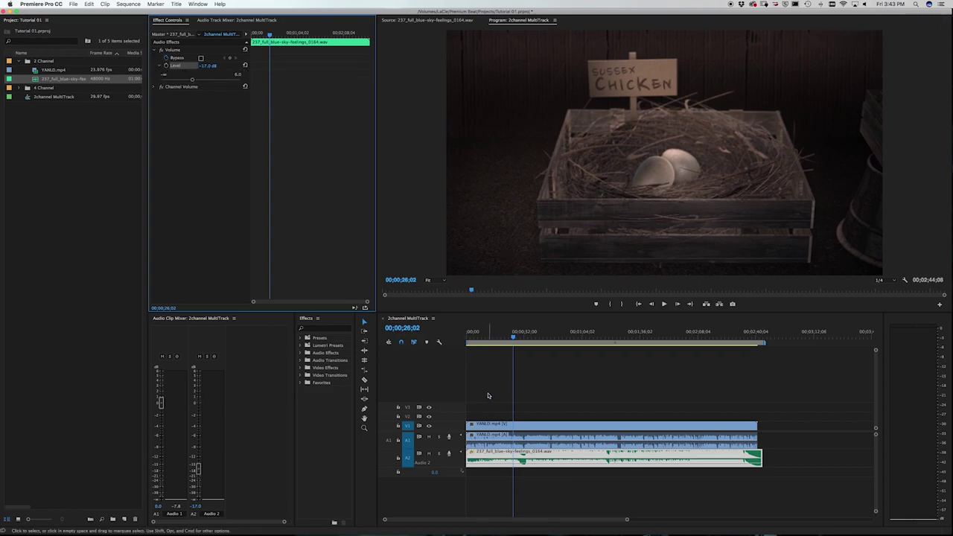
Play the sequence, including from about 39 seconds, to compare the two output channels on the audio meters
{"action": "key", "text": "XF86AudioRaiseVolume"}
{"action": "key", "text": "space"}
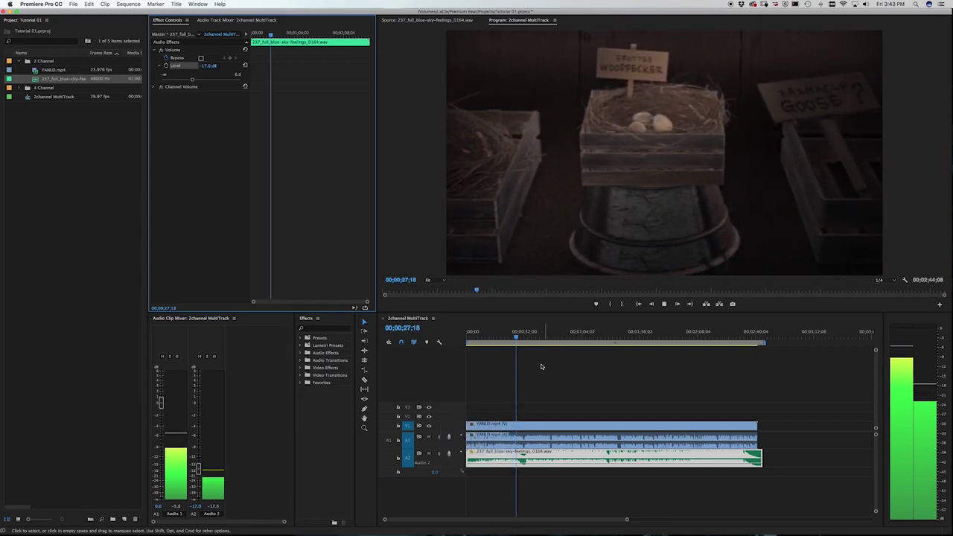
{"action": "left_click", "coordinate": [538, 338]}
{"action": "key", "text": "space"}
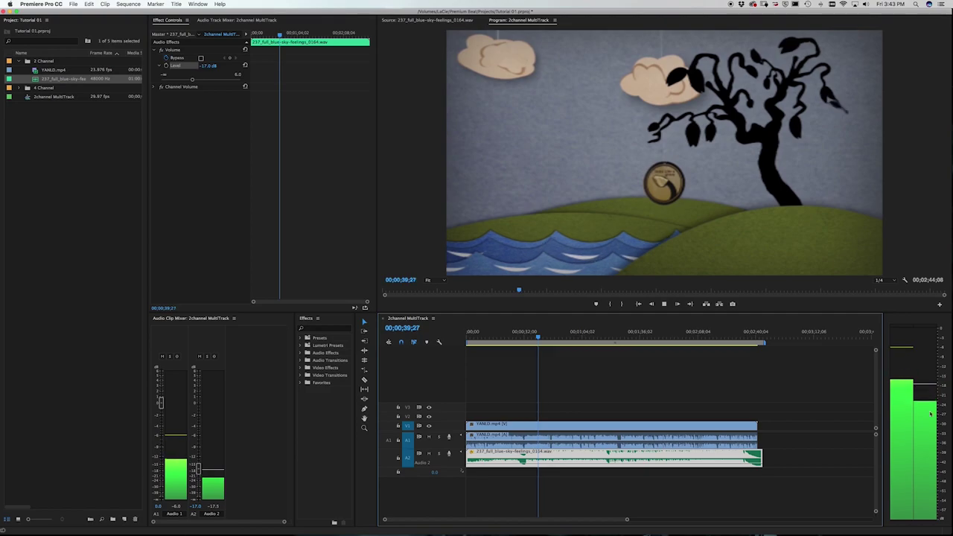
{"action": "key", "text": "space"}
{"action": "key", "text": "XF86AudioMute"}
{"action": "key", "text": "space"}
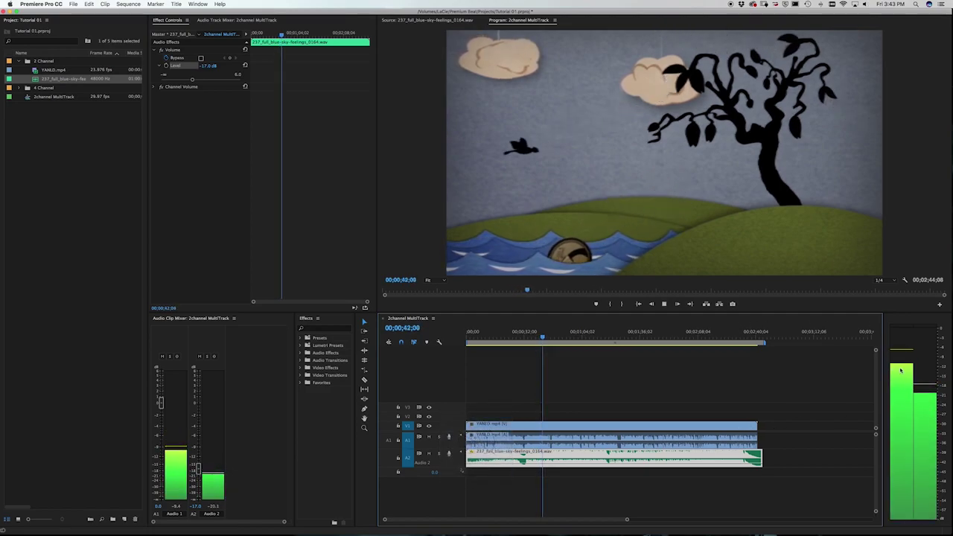
Highlight the YANLD.mp4 clip and the music clip in turn during playback, clear the selection and stop playback
{"action": "left_click", "coordinate": [706, 434]}
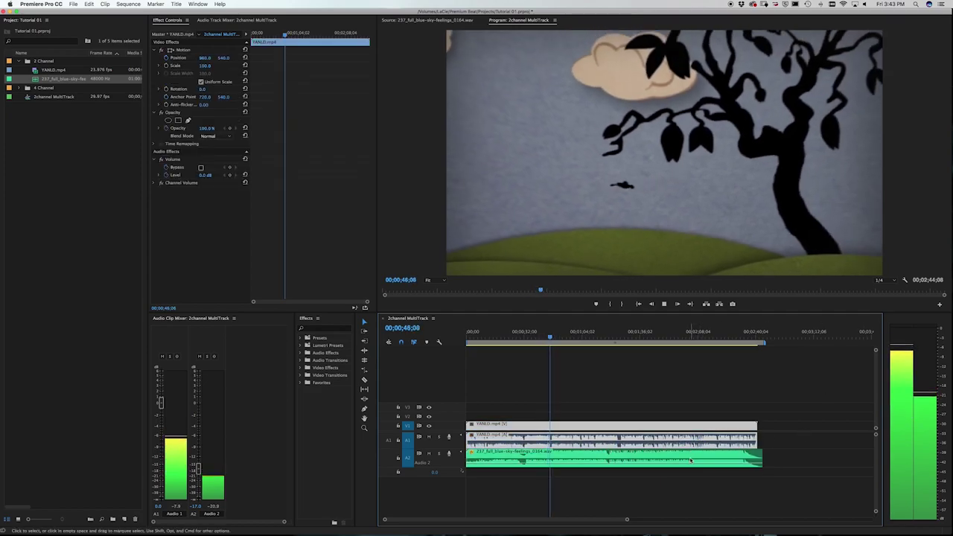
{"action": "key", "text": "super+Down"}
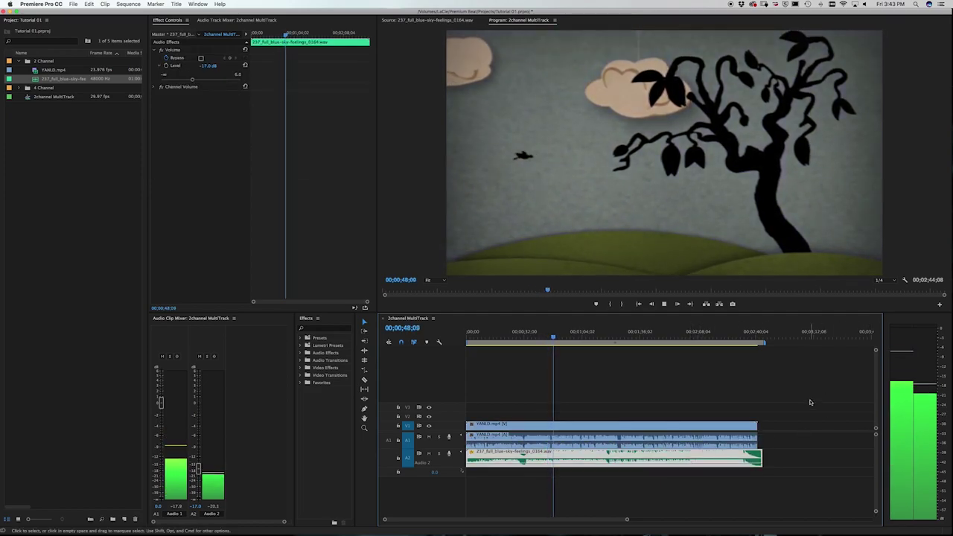
{"action": "left_click", "coordinate": [518, 375]}
{"action": "key", "text": "space"}
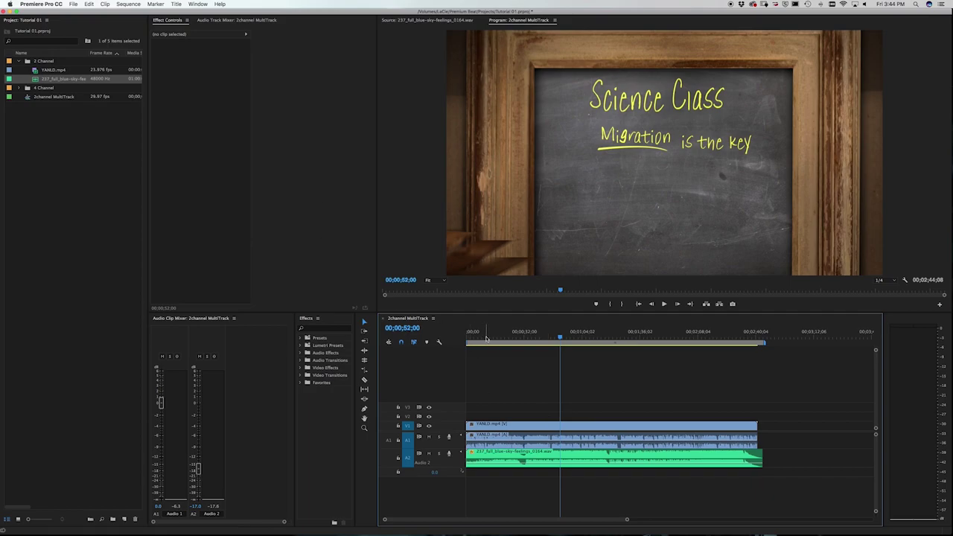
Play the sequence briefly from about 16 seconds to check both channels on the audio meters
{"action": "left_click_drag", "start_coordinate": [483, 339], "coordinate": [495, 359]}
{"action": "key", "text": "space"}
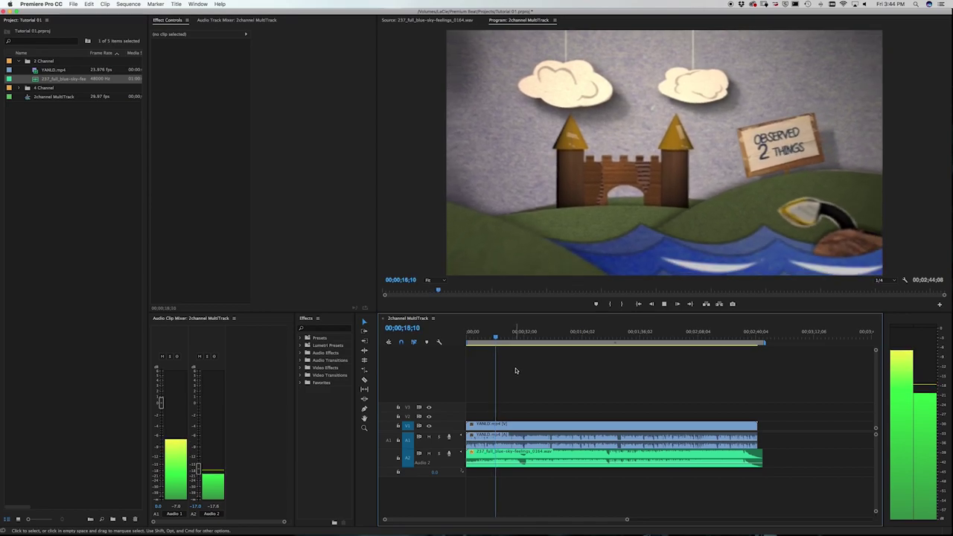
{"action": "key", "text": "space"}
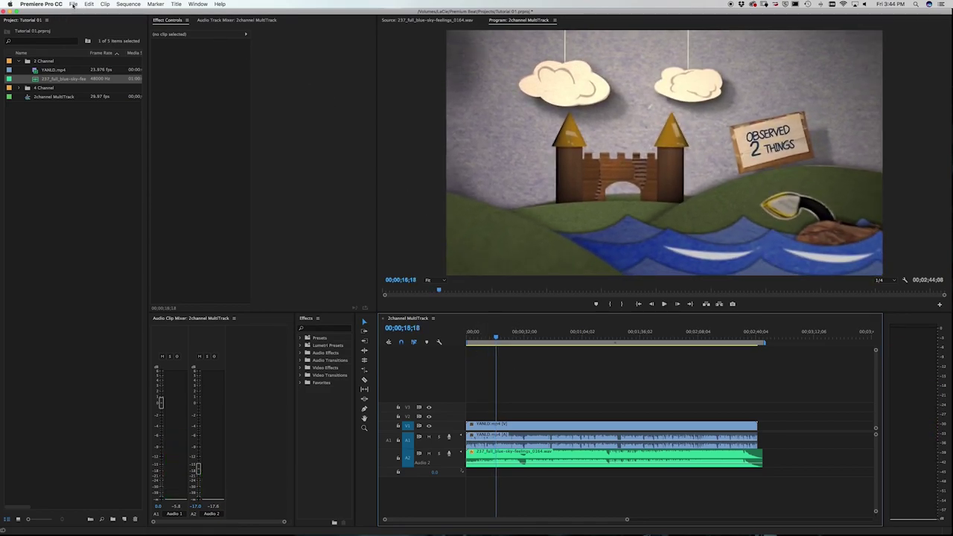
Open the media export settings for the sequence and review the available formats, keeping QuickTime
{"action": "left_click", "coordinate": [73, 4]}
{"action": "mouse_move", "coordinate": [141, 191]}
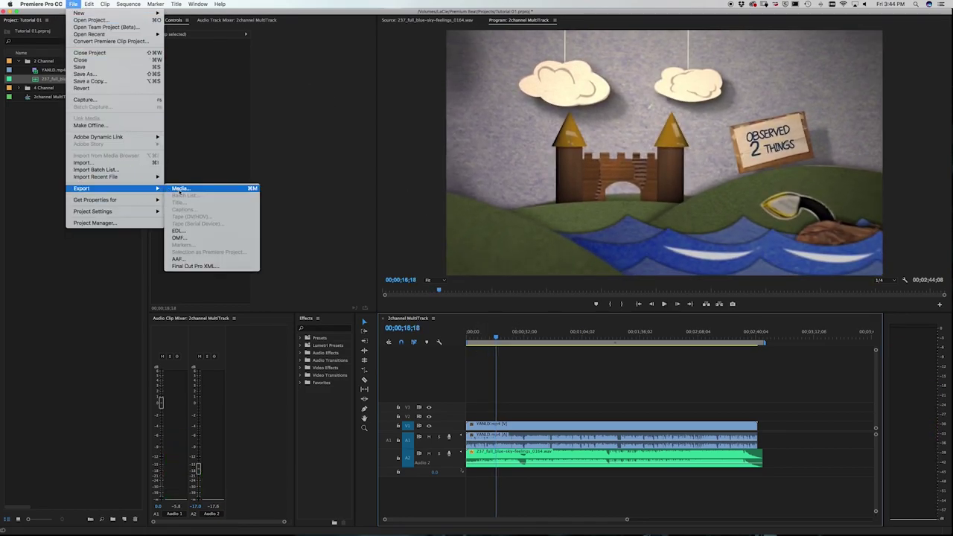
{"action": "left_click", "coordinate": [181, 189]}
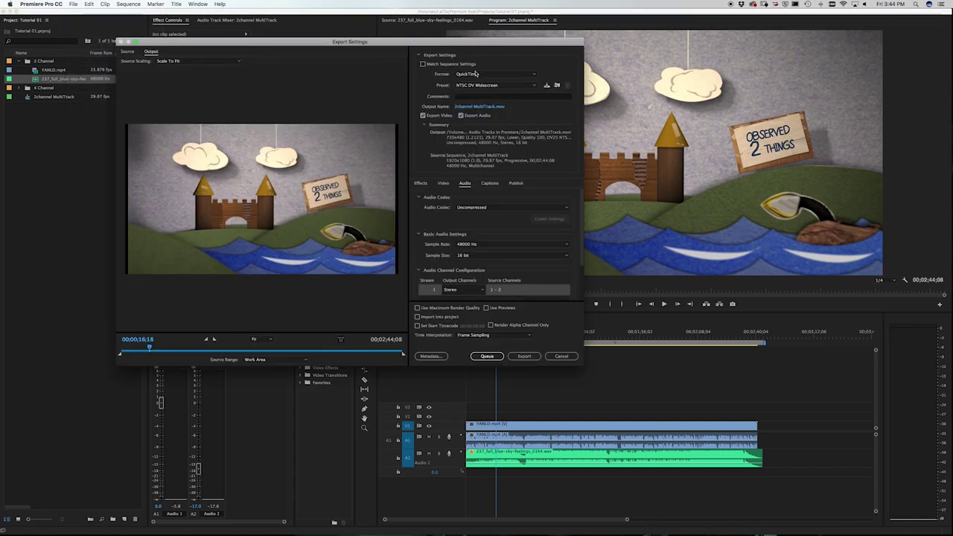
{"action": "left_click", "coordinate": [481, 74]}
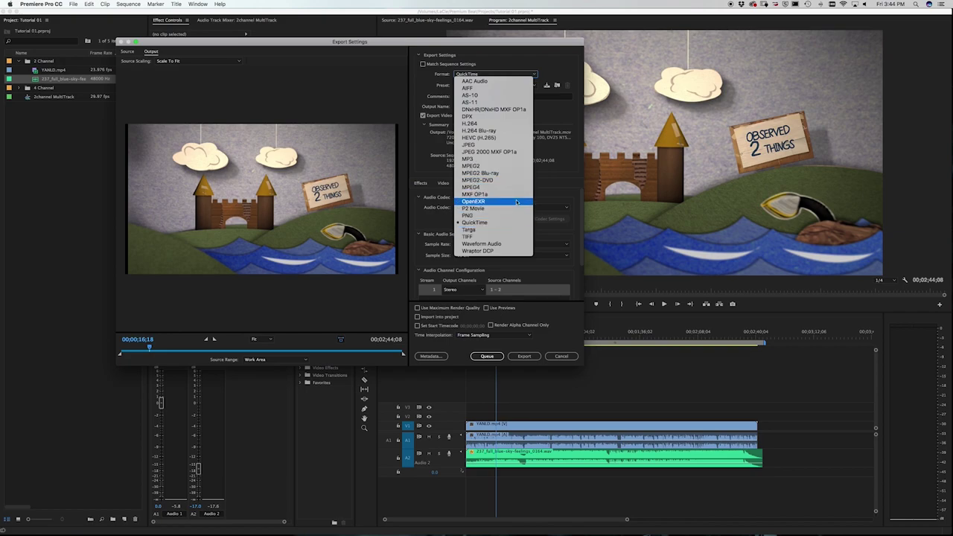
{"action": "left_click", "coordinate": [546, 56]}
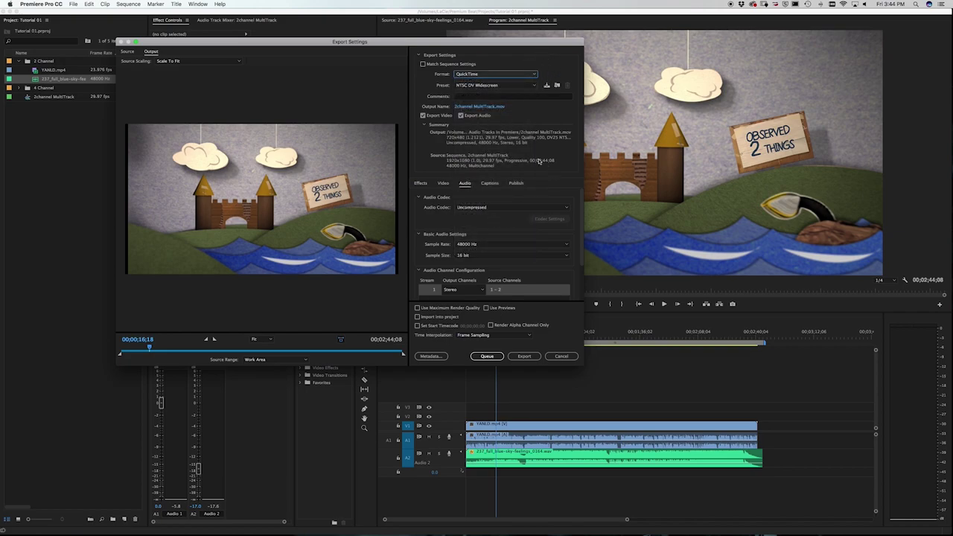
Set the export video codec to Apple ProRes 422 and match the basic video settings to the source
{"action": "left_click", "coordinate": [444, 183]}
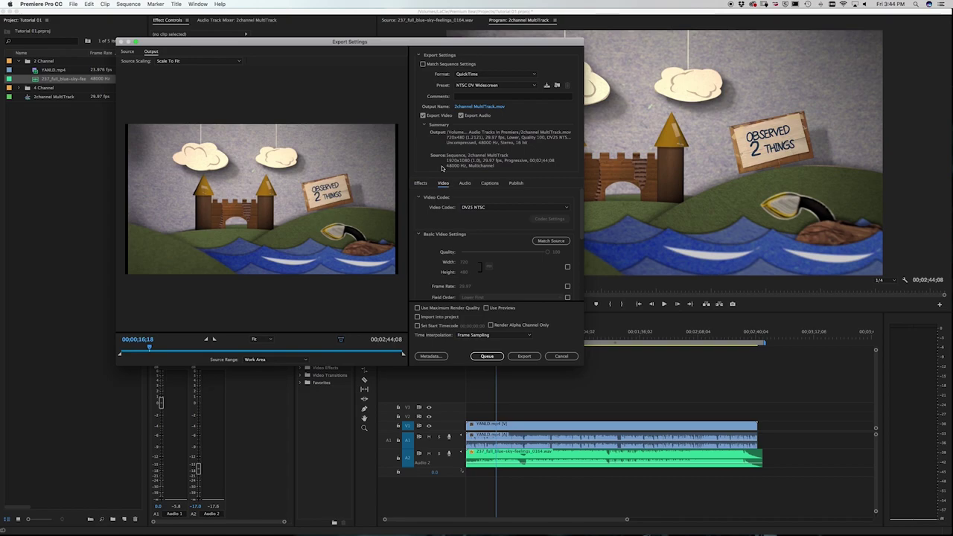
{"action": "left_click", "coordinate": [514, 208]}
{"action": "left_click", "coordinate": [514, 208]}
{"action": "left_click", "coordinate": [499, 208]}
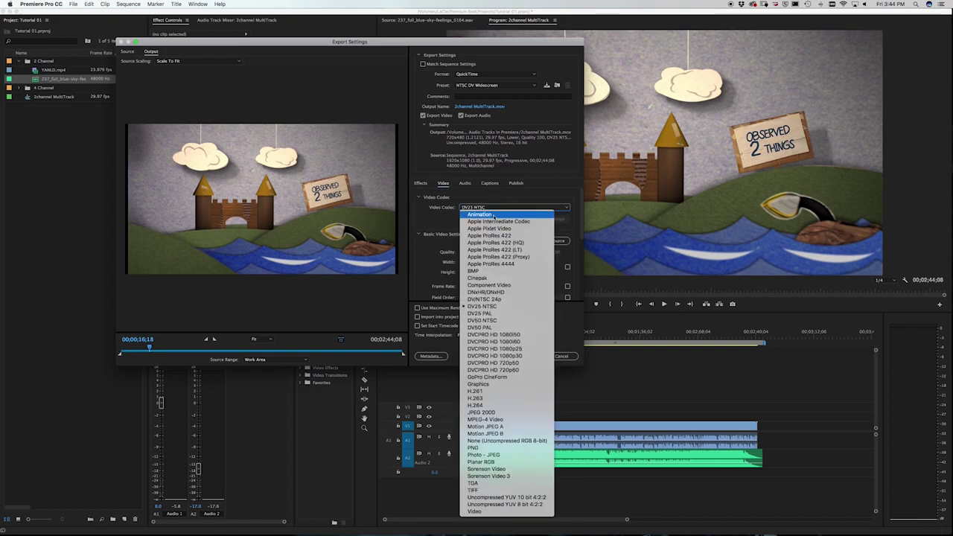
{"action": "left_click", "coordinate": [496, 237]}
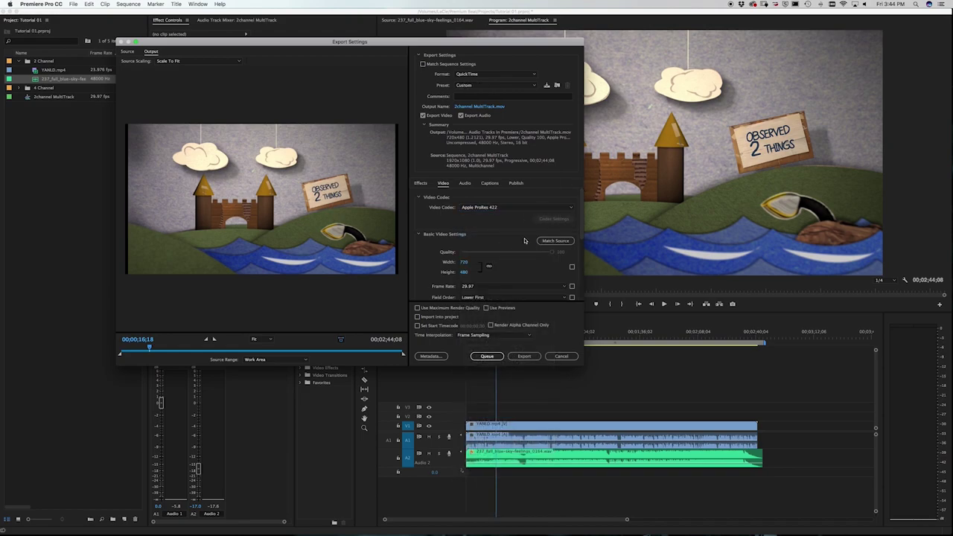
{"action": "left_click", "coordinate": [541, 243]}
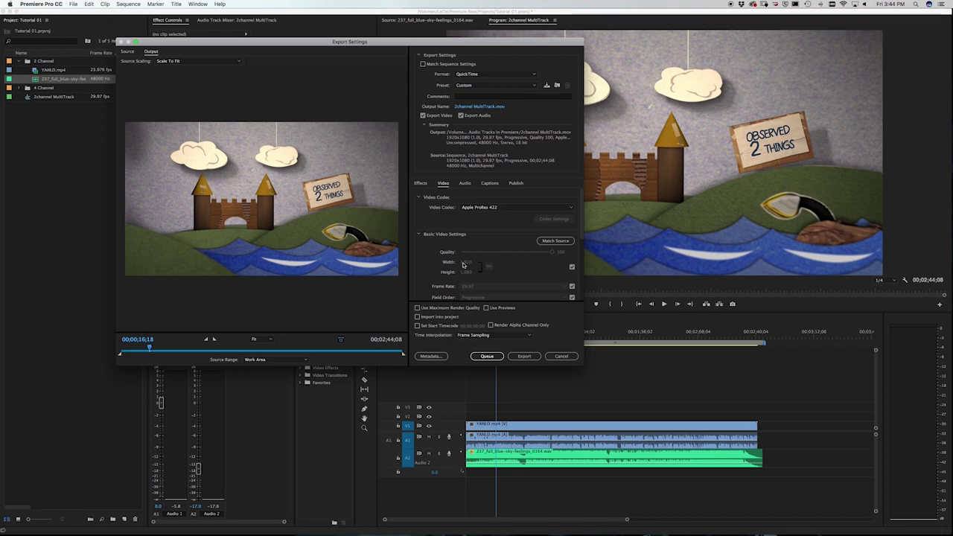
{"action": "scroll", "coordinate": [521, 227], "scroll_direction": "down", "scroll_amount": 2}
{"action": "scroll", "coordinate": [551, 223], "scroll_direction": "up", "scroll_amount": 2}
Set the export audio sample size to 24 bit and the output channels to 2 Channels
{"action": "left_click", "coordinate": [465, 183]}
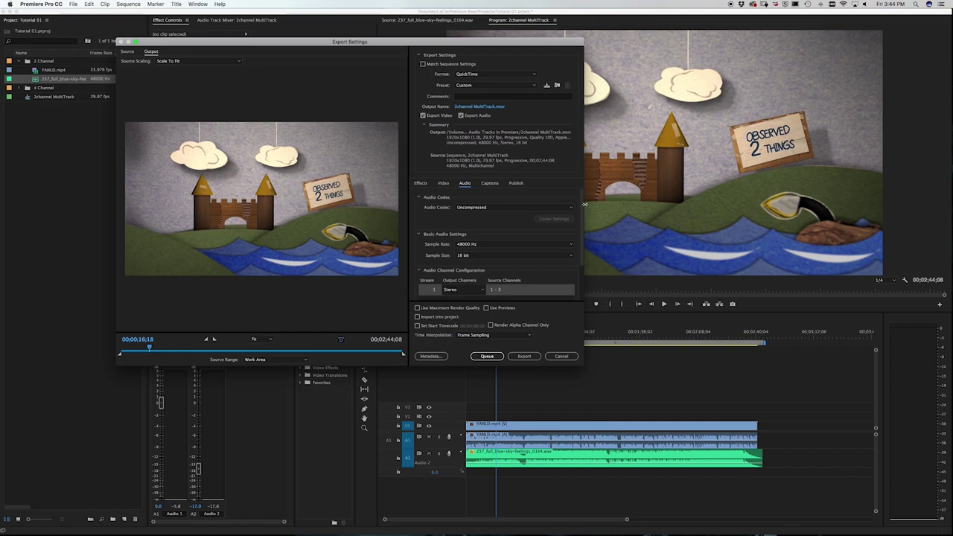
{"action": "scroll", "coordinate": [491, 231], "scroll_direction": "down", "scroll_amount": 1}
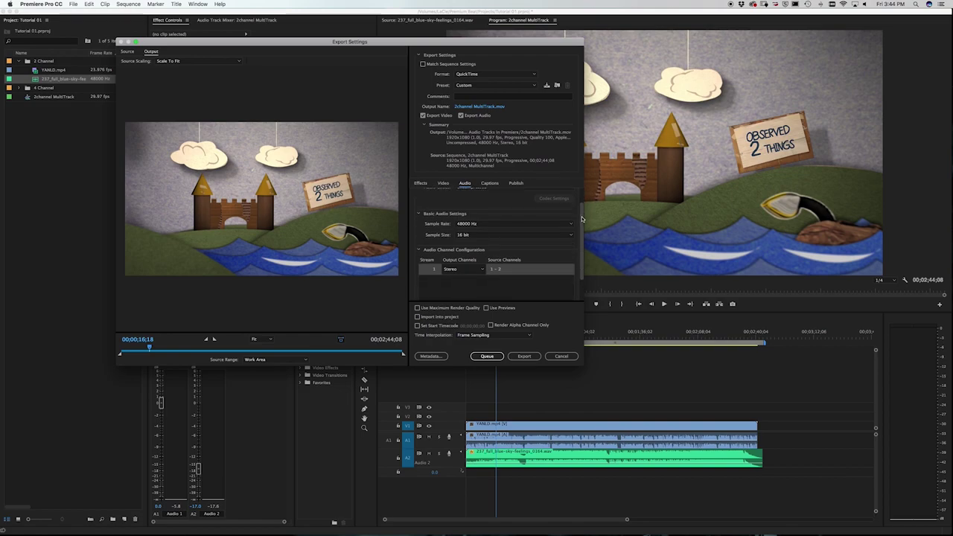
{"action": "left_click", "coordinate": [481, 234]}
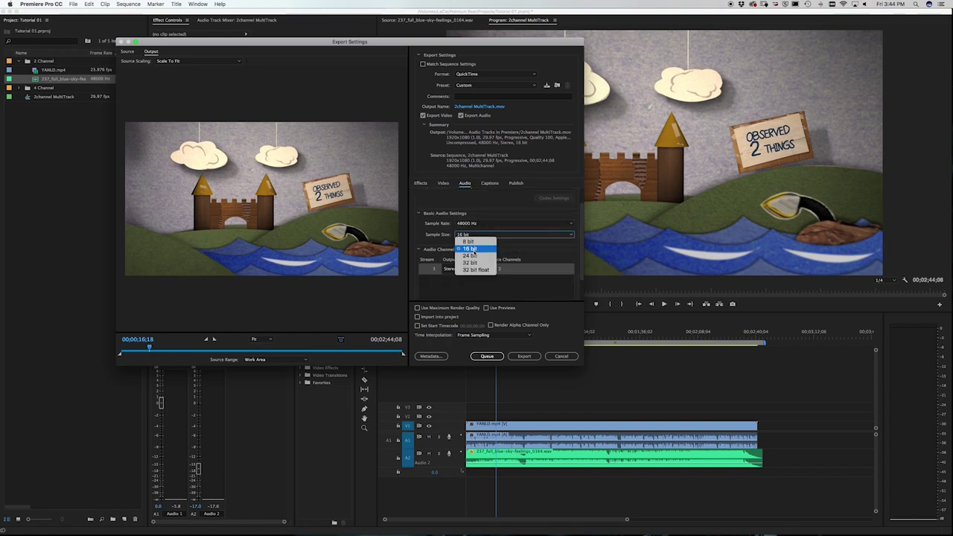
{"action": "left_click", "coordinate": [471, 253]}
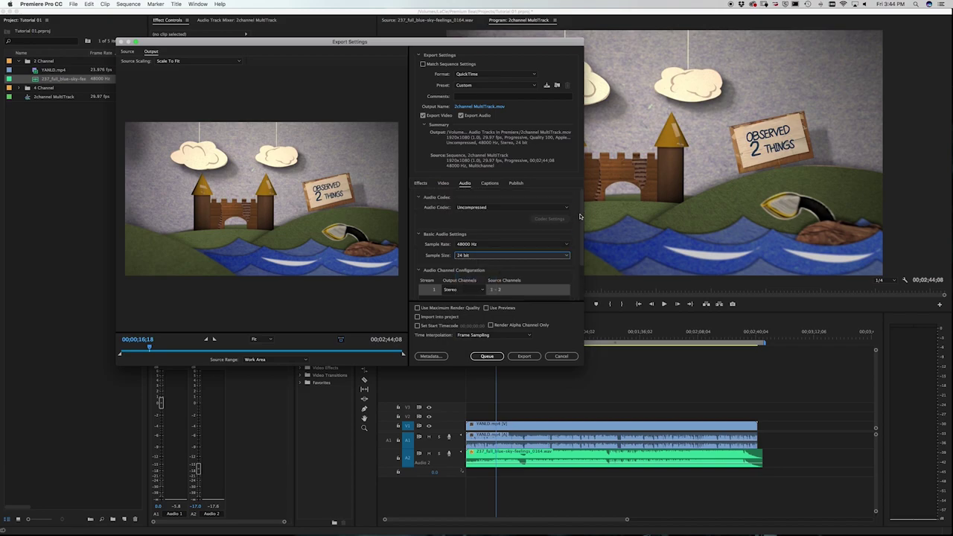
{"action": "scroll", "coordinate": [583, 225], "scroll_direction": "down", "scroll_amount": 2}
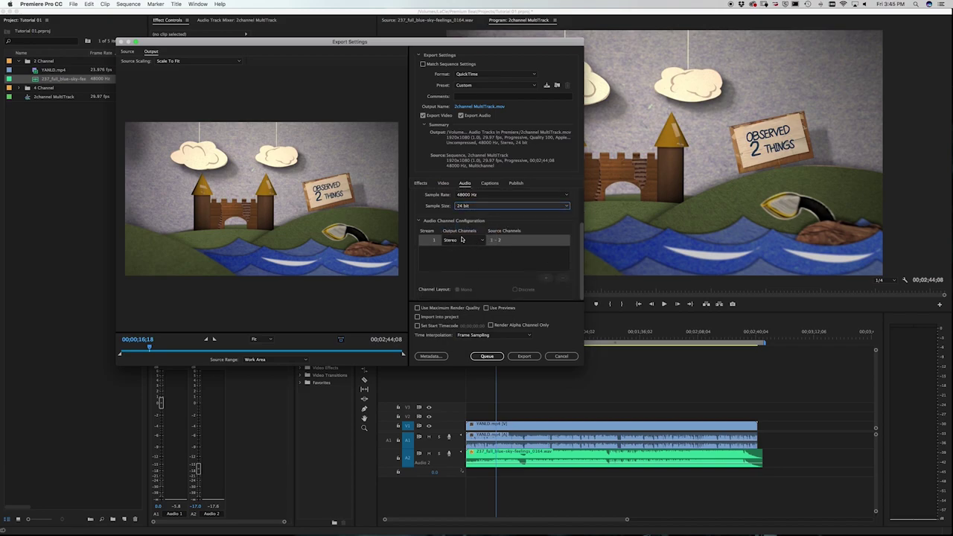
{"action": "left_click", "coordinate": [463, 239]}
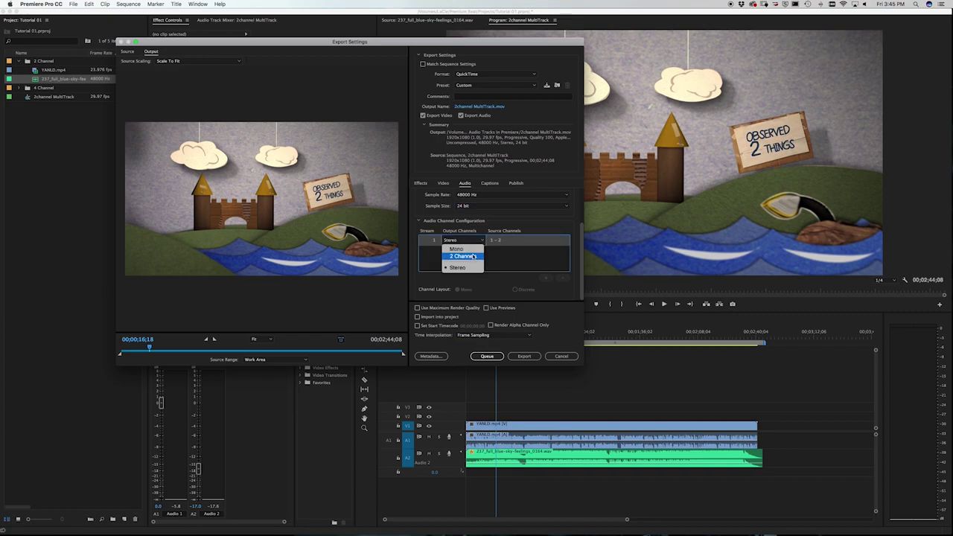
{"action": "left_click", "coordinate": [463, 256]}
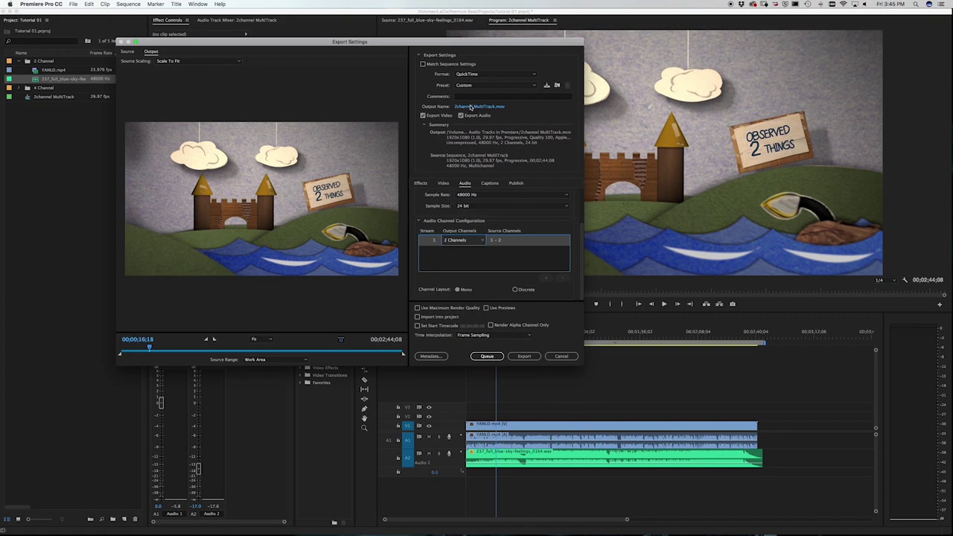
Name the export file Book Trailer and save it in the RENDERS folder
{"action": "left_click", "coordinate": [470, 108]}
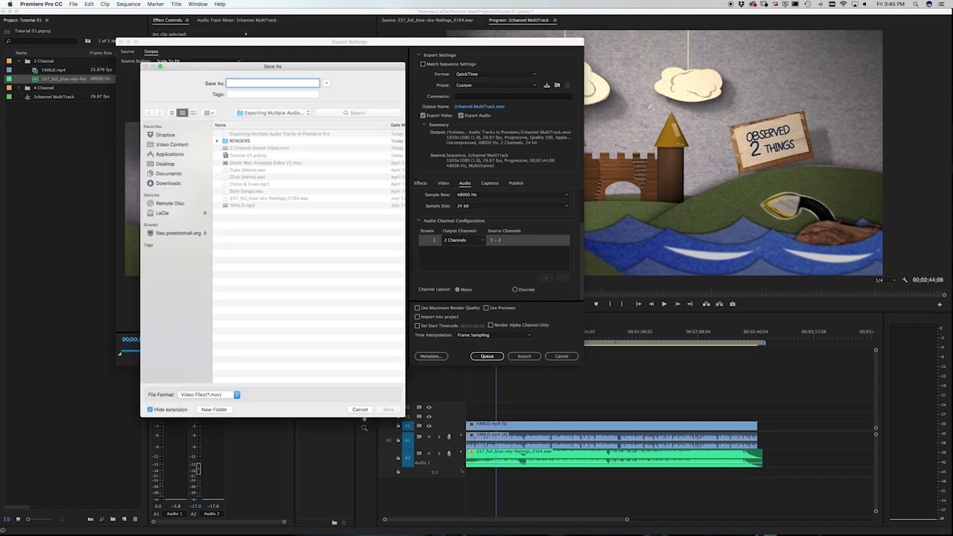
{"action": "type", "text": "Book Trailer"}
{"action": "double_click", "coordinate": [232, 141]}
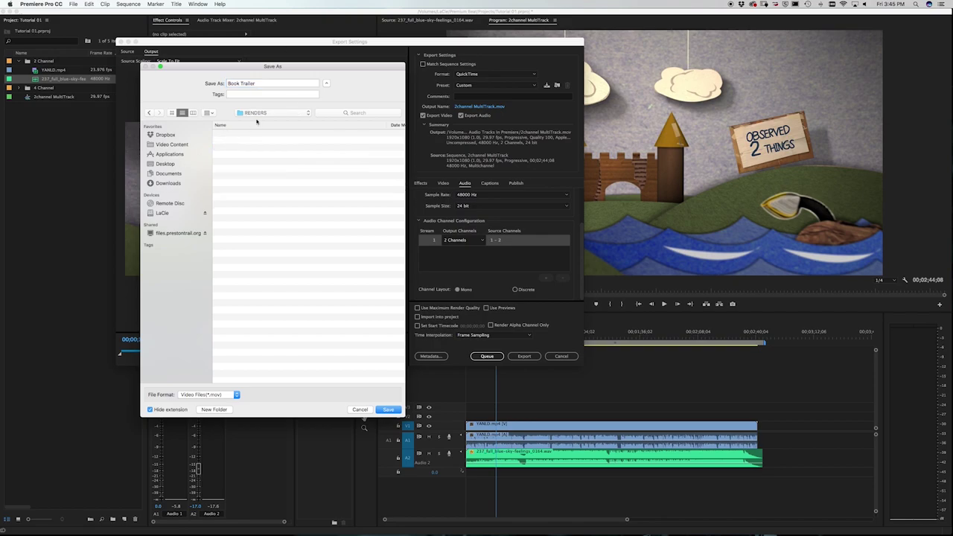
{"action": "left_click", "coordinate": [389, 409]}
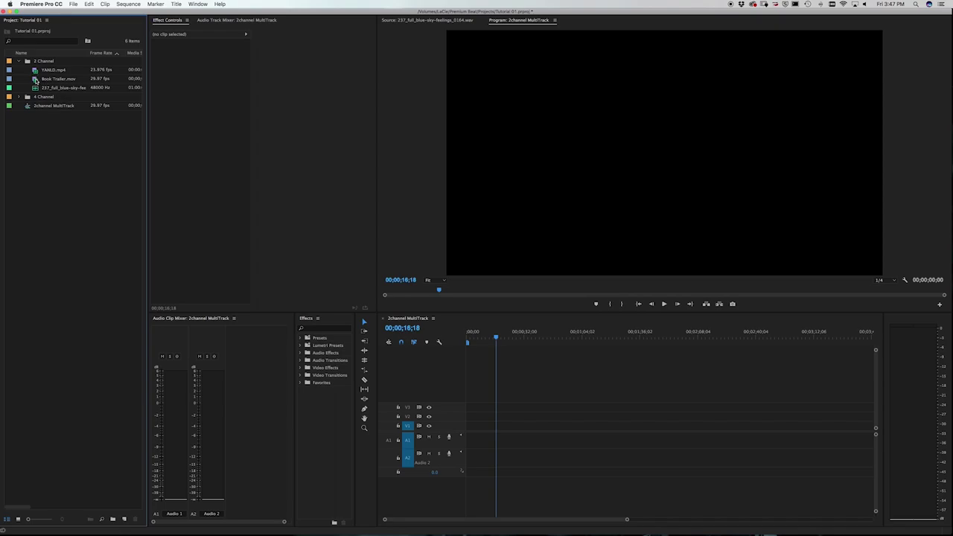
Try Book Trailer.mov at the start of V1 and Audio 1, inspect its enlarged stereo waveform, and delete the clip from the sequence
{"action": "left_click", "coordinate": [36, 79]}
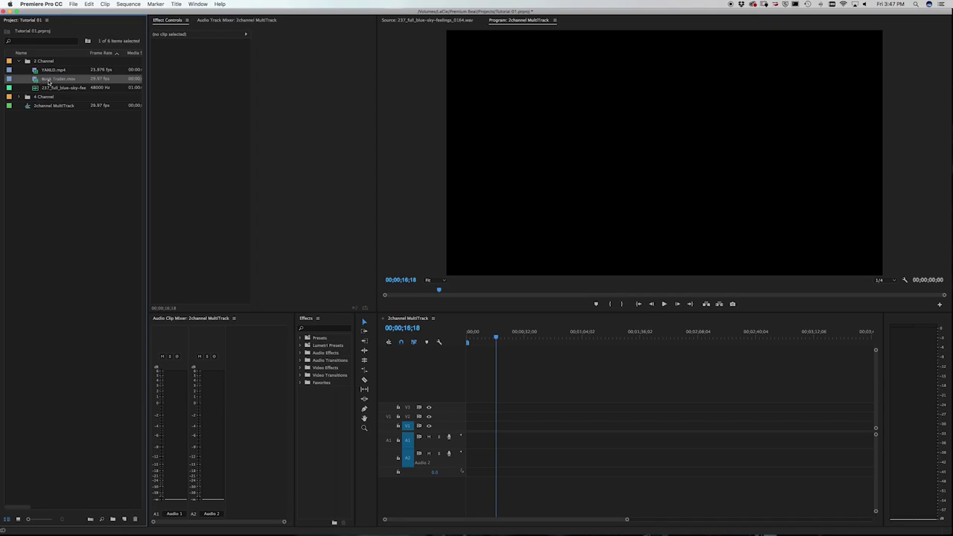
{"action": "left_click_drag", "start_coordinate": [36, 79], "coordinate": [470, 438]}
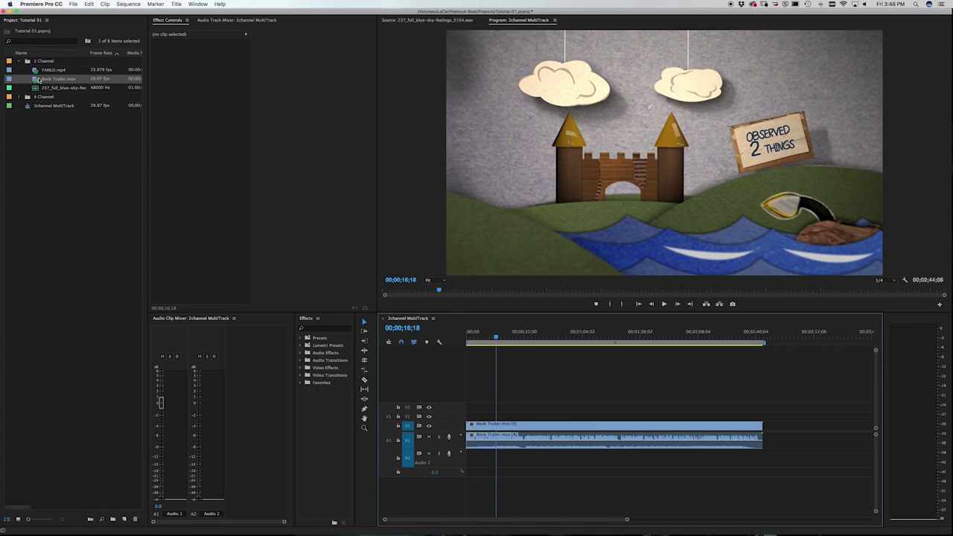
{"action": "left_click_drag", "start_coordinate": [542, 407], "coordinate": [590, 447]}
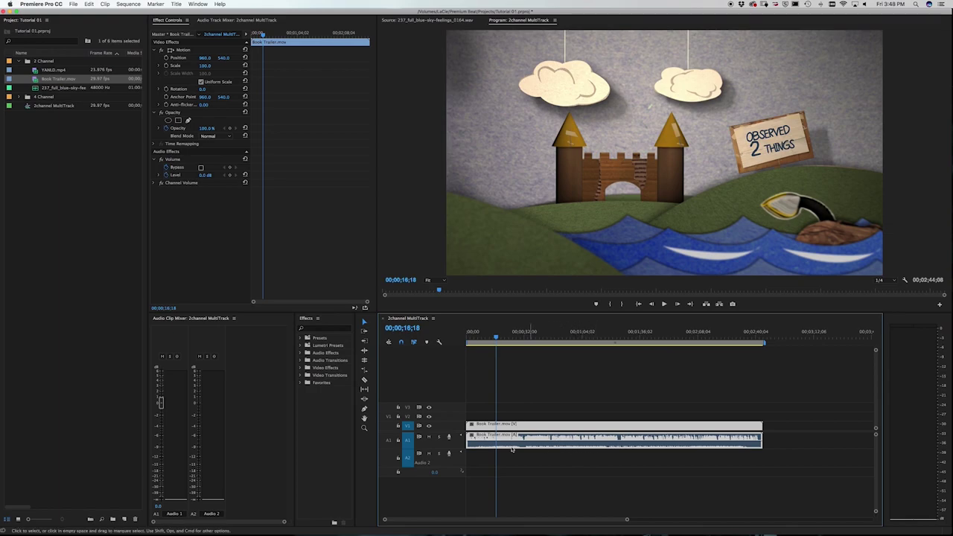
{"action": "scroll", "coordinate": [525, 445], "scroll_direction": "up", "scroll_amount": 3}
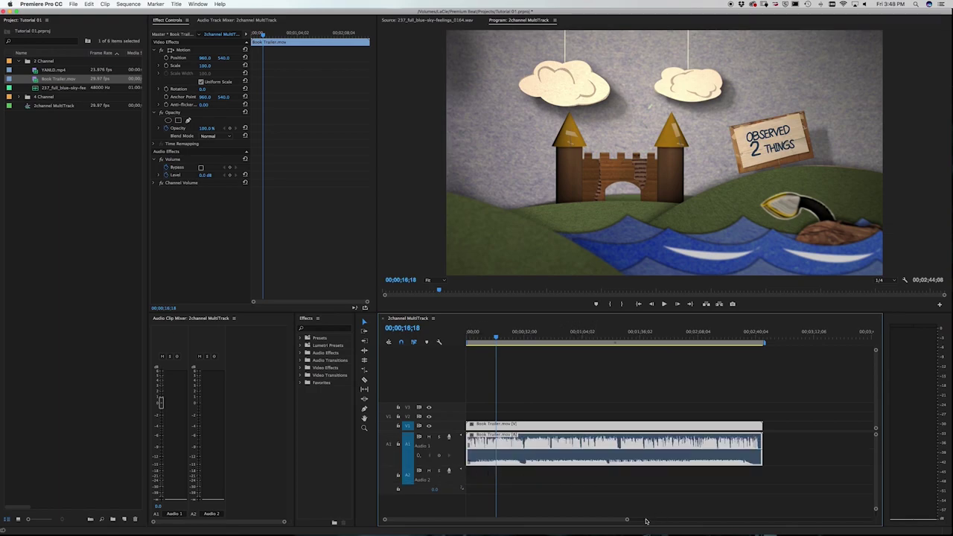
{"action": "left_click_drag", "start_coordinate": [628, 520], "coordinate": [551, 520]}
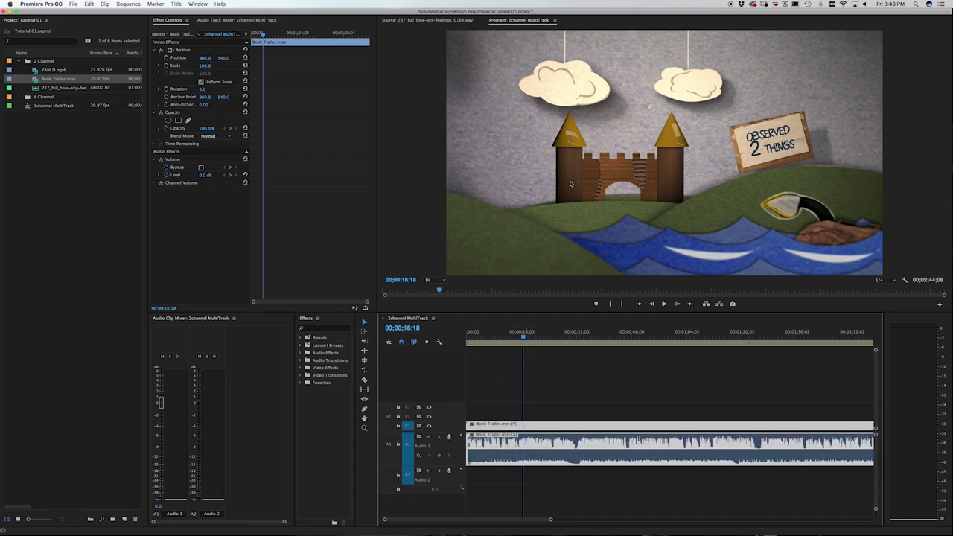
{"action": "key", "text": "Delete"}
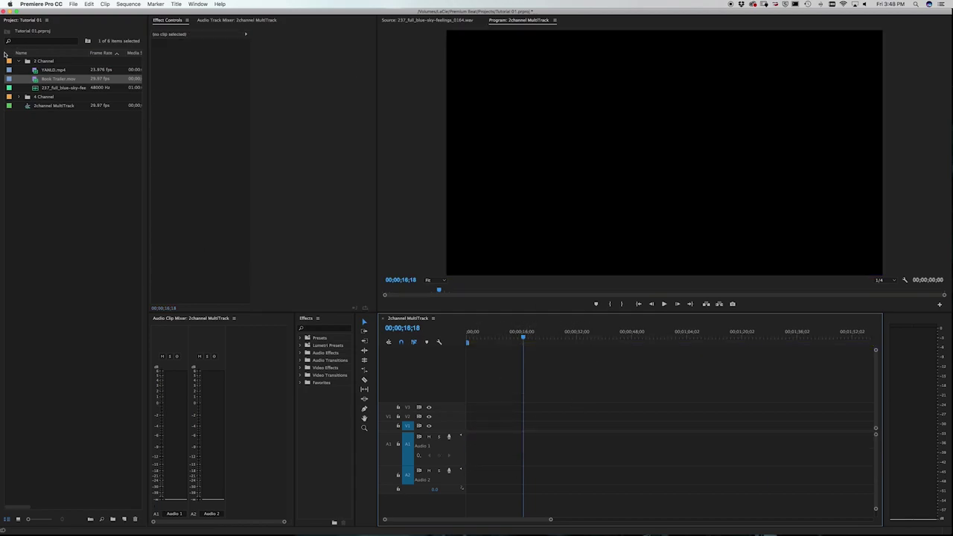
Modify the audio channels of Book Trailer.mov to Mono format with 2 audio clips
{"action": "right_click", "coordinate": [35, 79]}
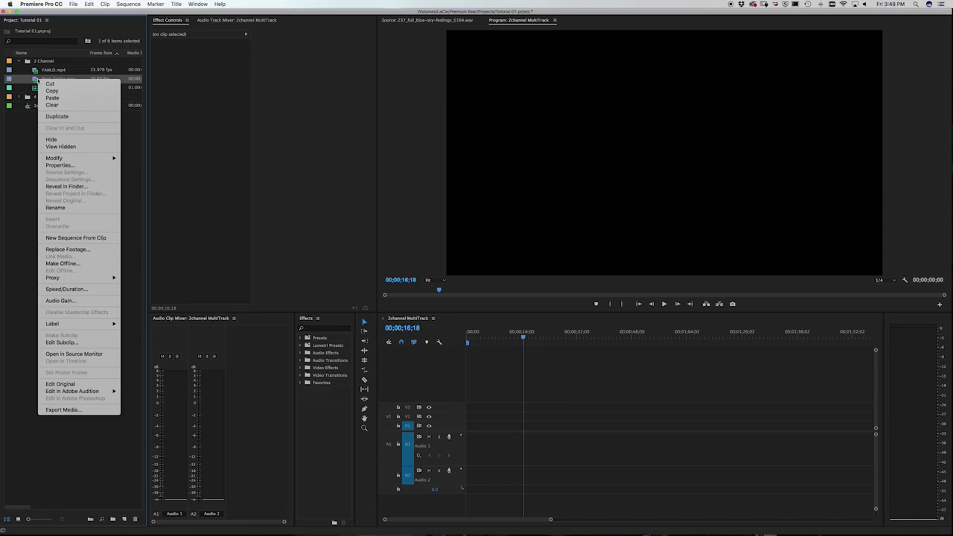
{"action": "mouse_move", "coordinate": [76, 159]}
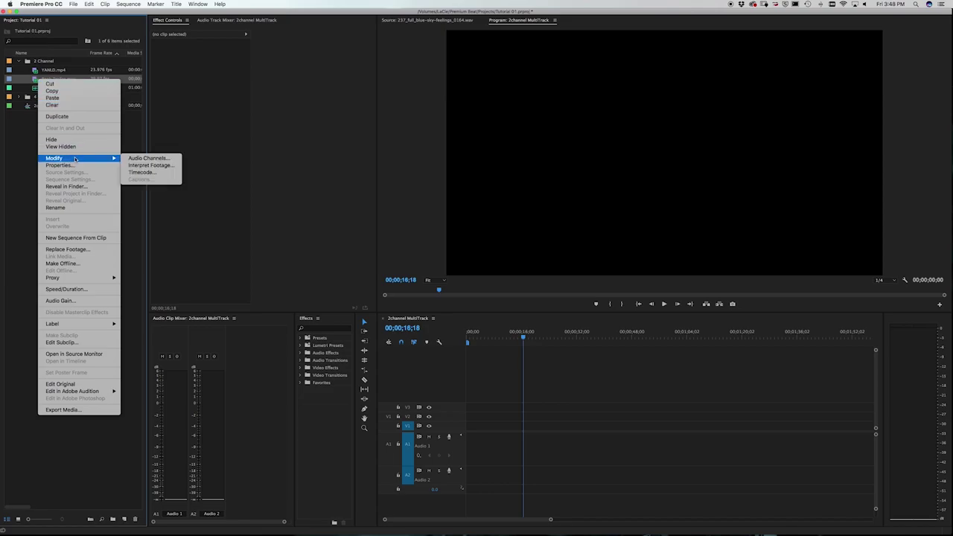
{"action": "left_click", "coordinate": [153, 159]}
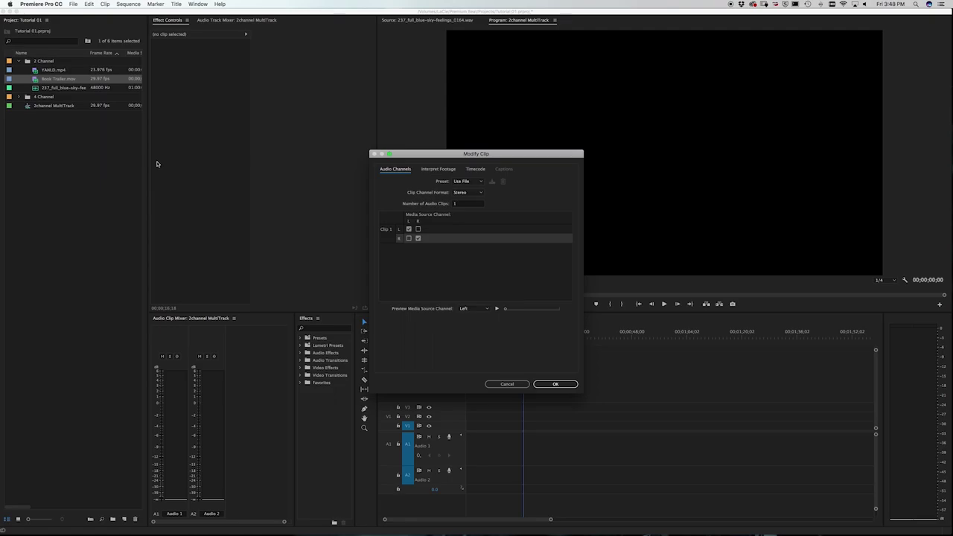
{"action": "left_click", "coordinate": [468, 193]}
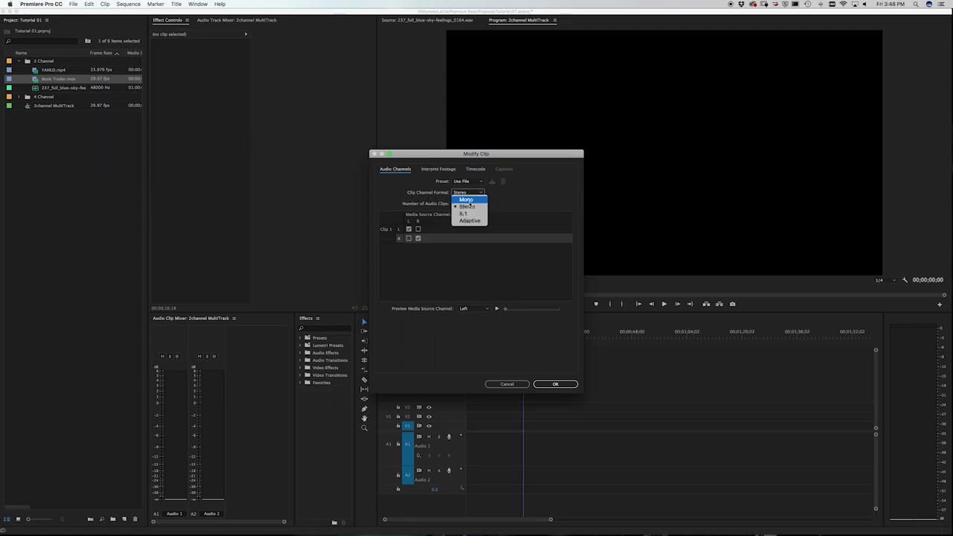
{"action": "left_click", "coordinate": [467, 199]}
{"action": "left_click", "coordinate": [461, 204]}
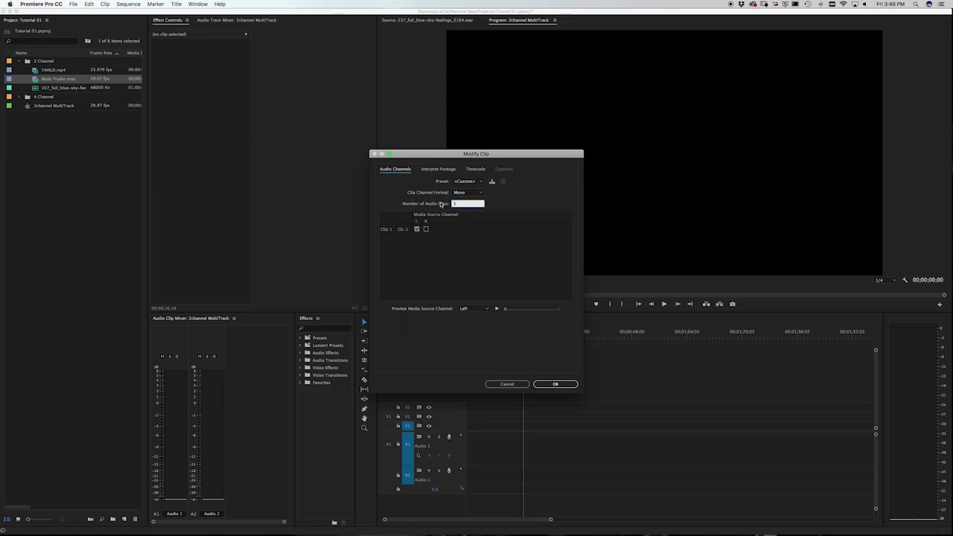
{"action": "left_click", "coordinate": [487, 244]}
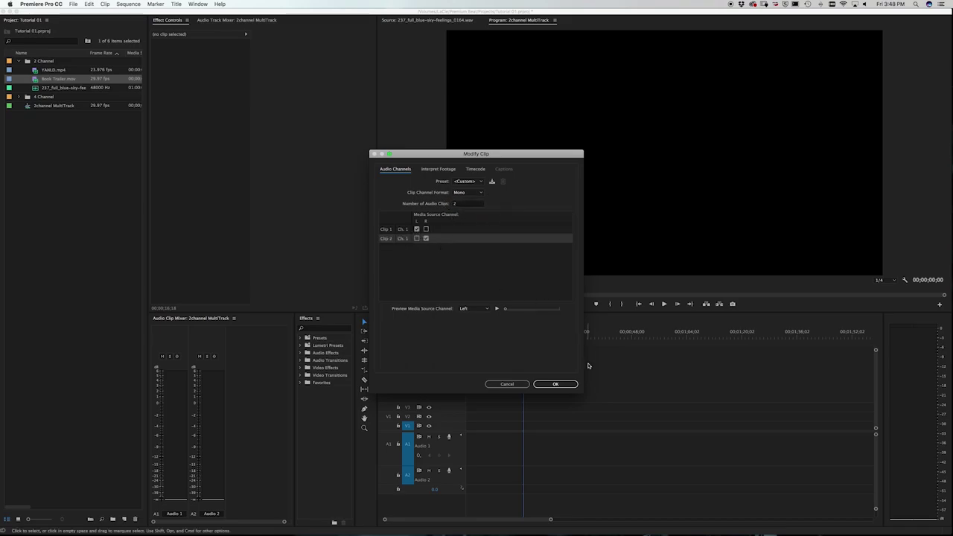
{"action": "left_click", "coordinate": [566, 386]}
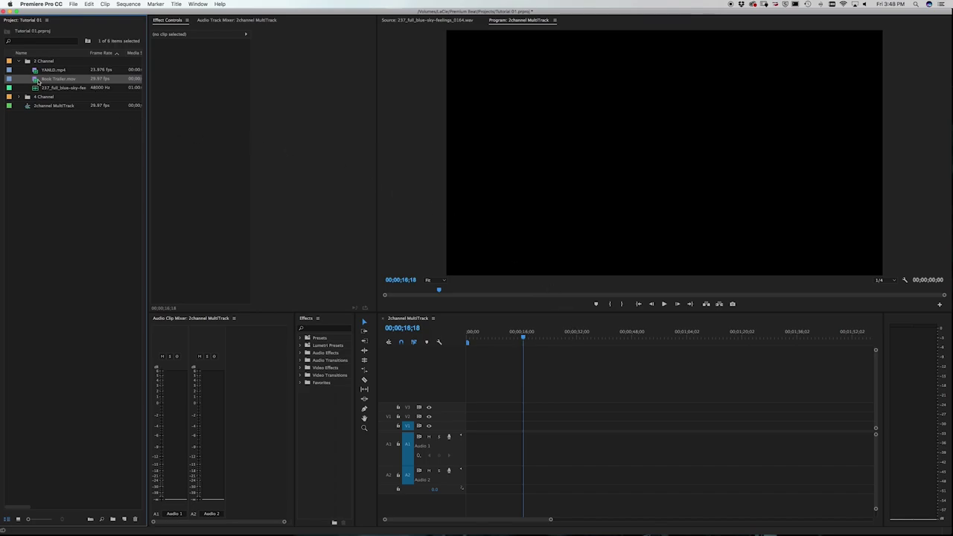
Place Book Trailer.mov at the start of V1 with its mono channels on Audio 1 and Audio 2, and start playback to check the meters
{"action": "left_click_drag", "start_coordinate": [41, 82], "coordinate": [473, 430]}
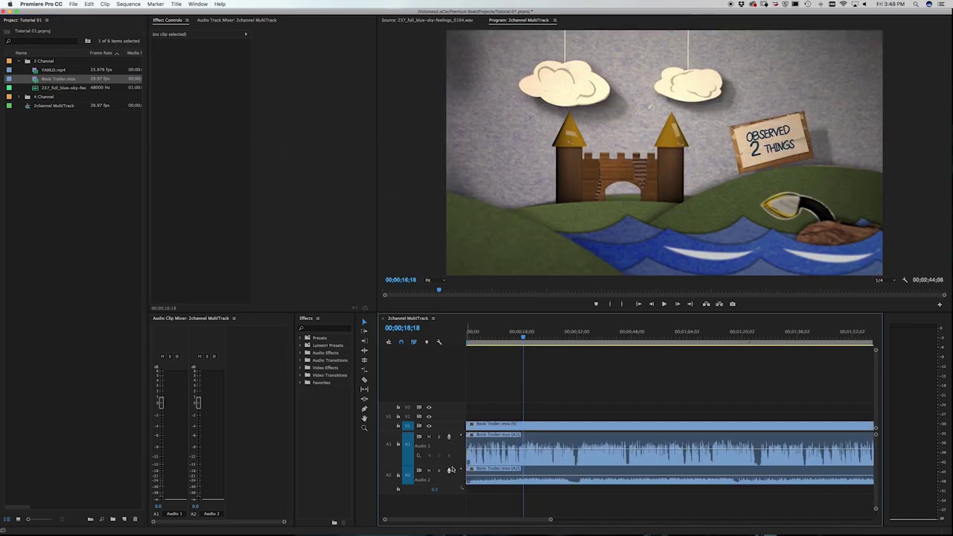
{"action": "key", "text": "space"}
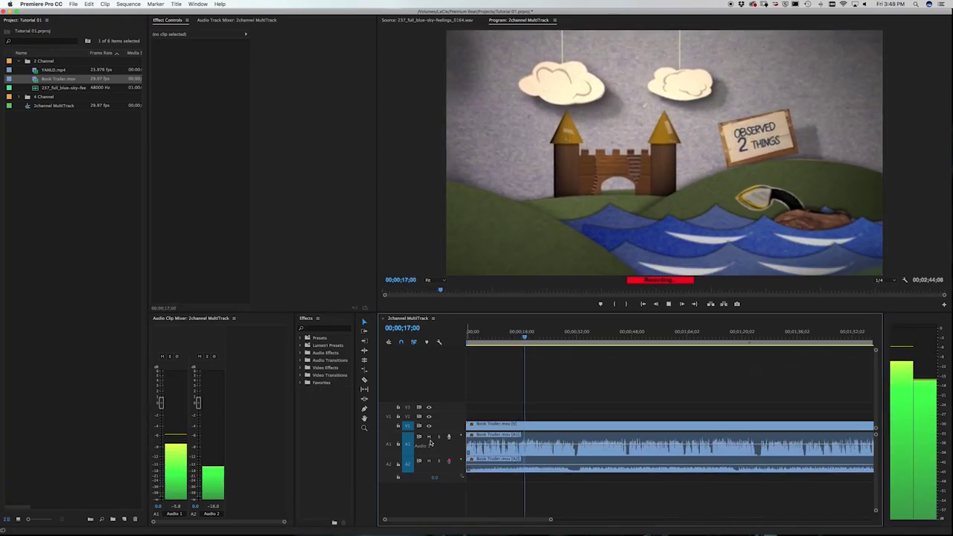
Lower the level of the Audio 1 channel of Book Trailer.mov to -6.2 dB, check the meters and stop playback
{"action": "left_click", "coordinate": [495, 446]}
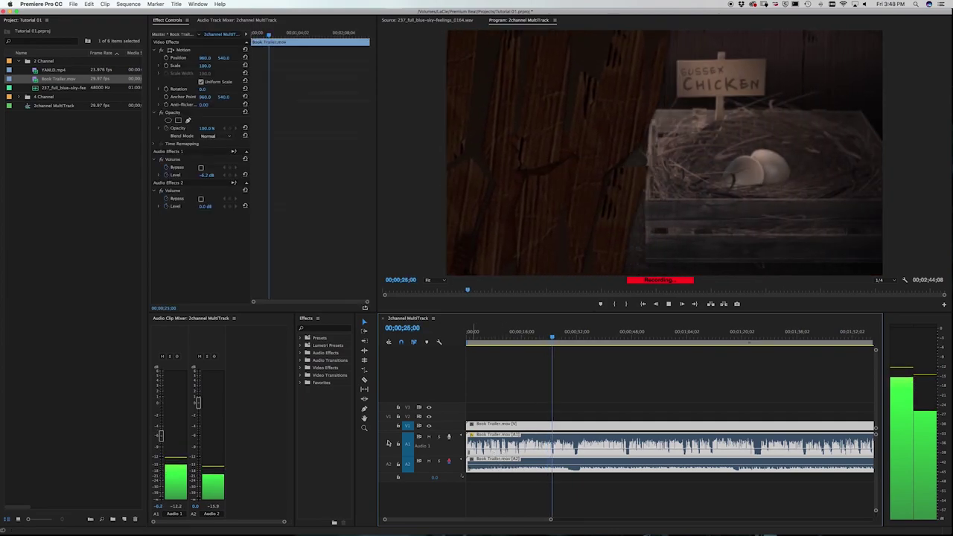
{"action": "key", "text": "space"}
{"action": "left_click", "coordinate": [522, 368]}
{"action": "key", "text": "space"}
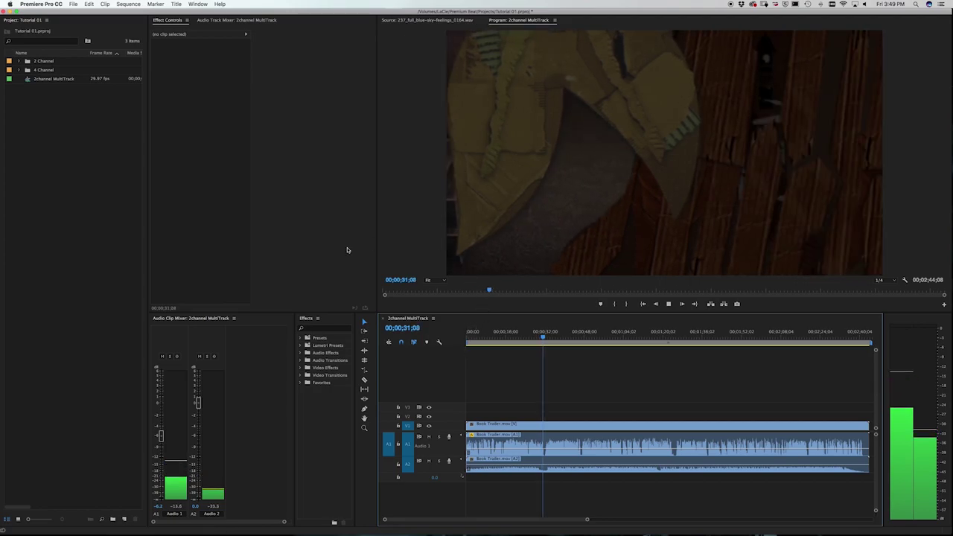
{"action": "key", "text": "space"}
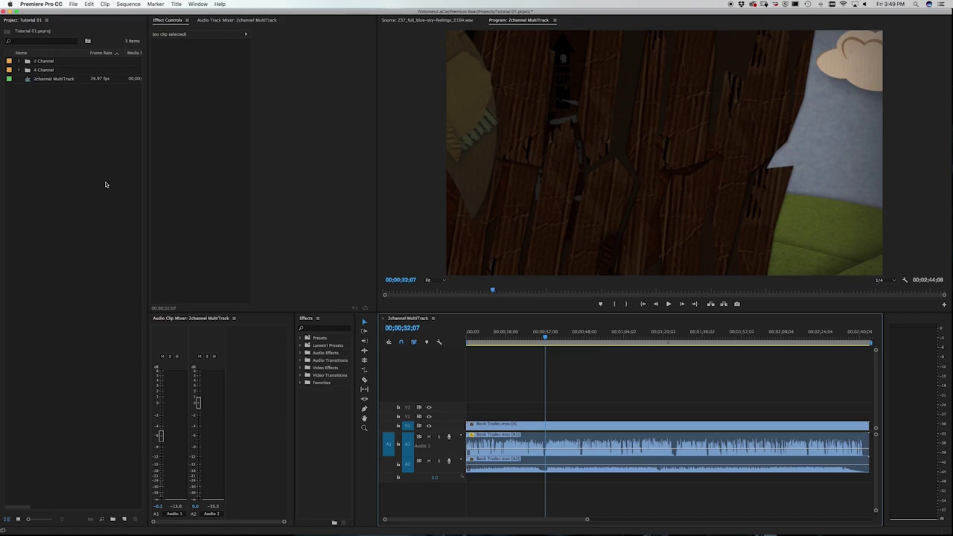
Look through the 4 Channel bin and start a new sequence from the Digital SLR preset DSLR 1080p30
{"action": "left_click", "coordinate": [21, 70]}
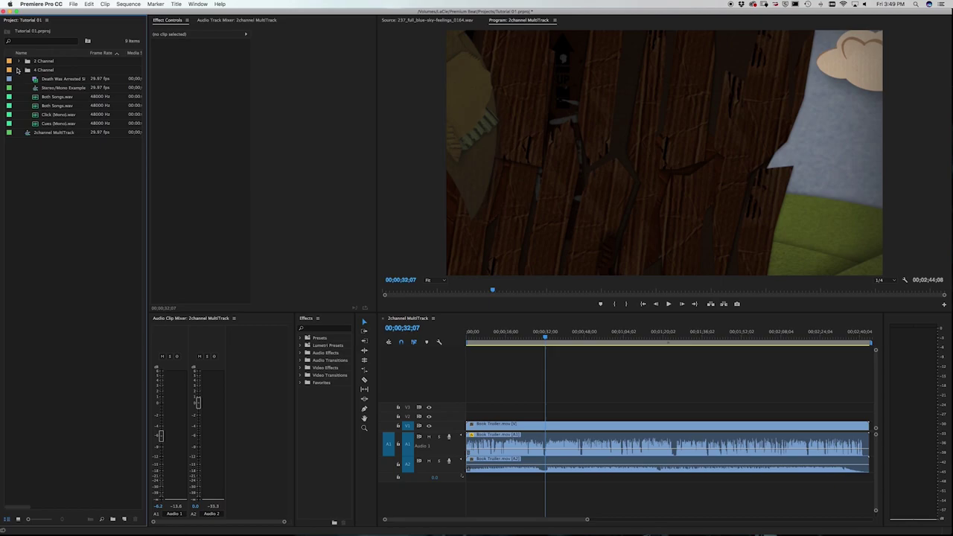
{"action": "left_click", "coordinate": [19, 70]}
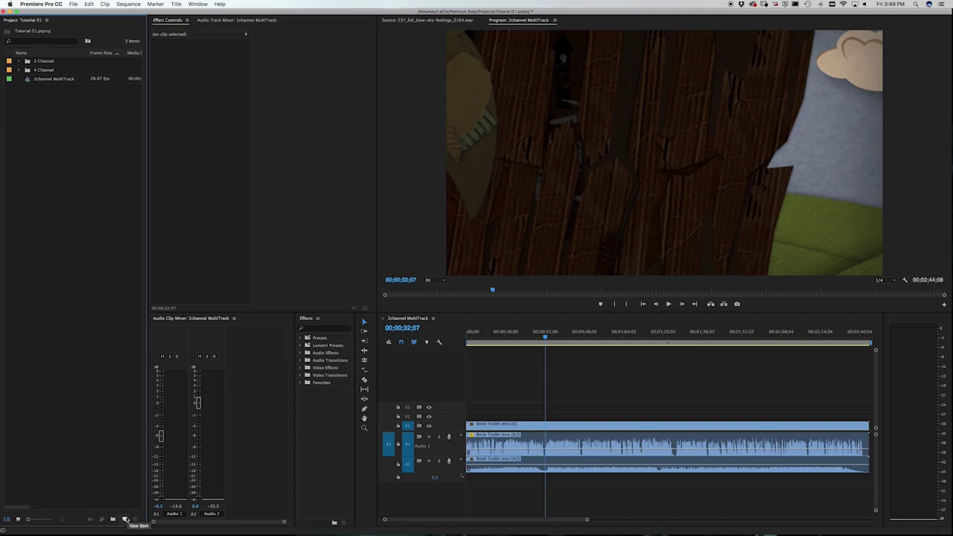
{"action": "left_click", "coordinate": [124, 520]}
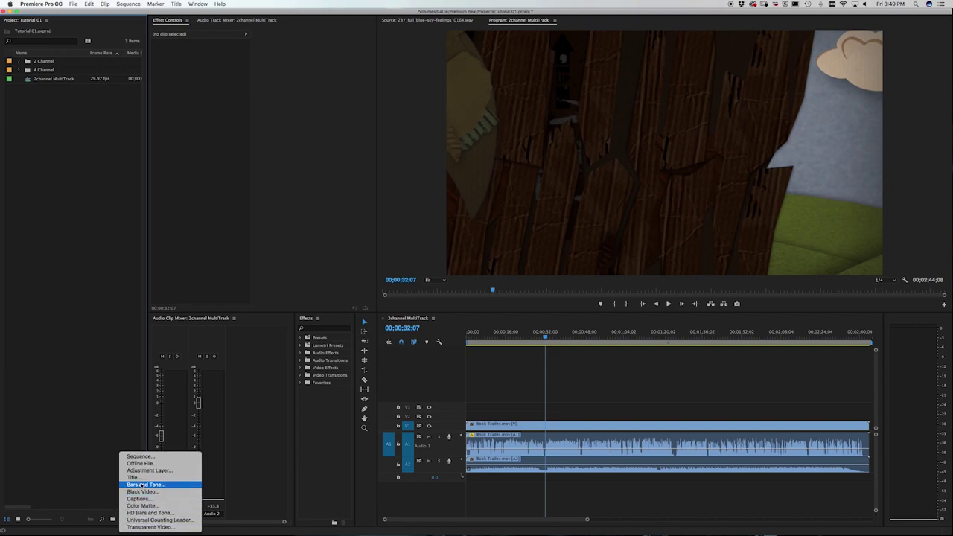
{"action": "left_click", "coordinate": [146, 459]}
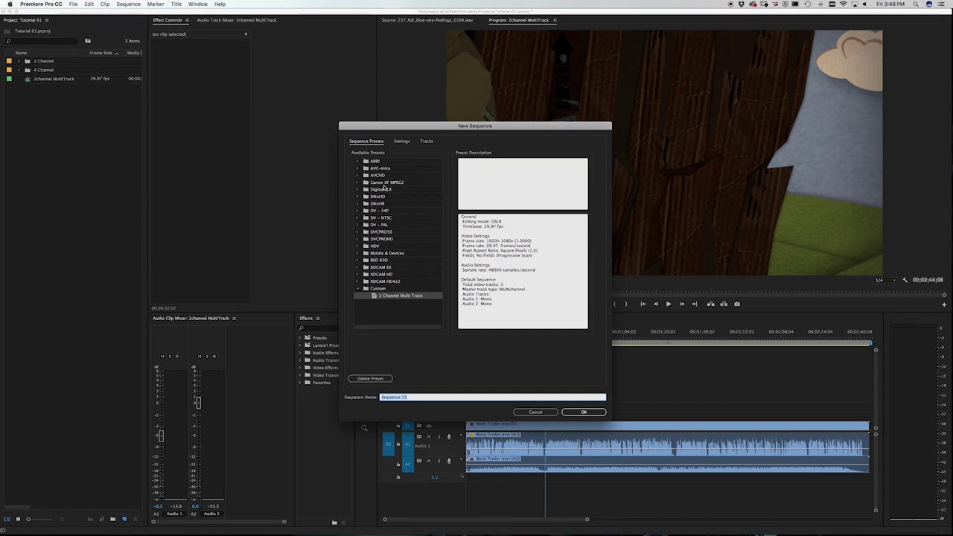
{"action": "left_click", "coordinate": [359, 189]}
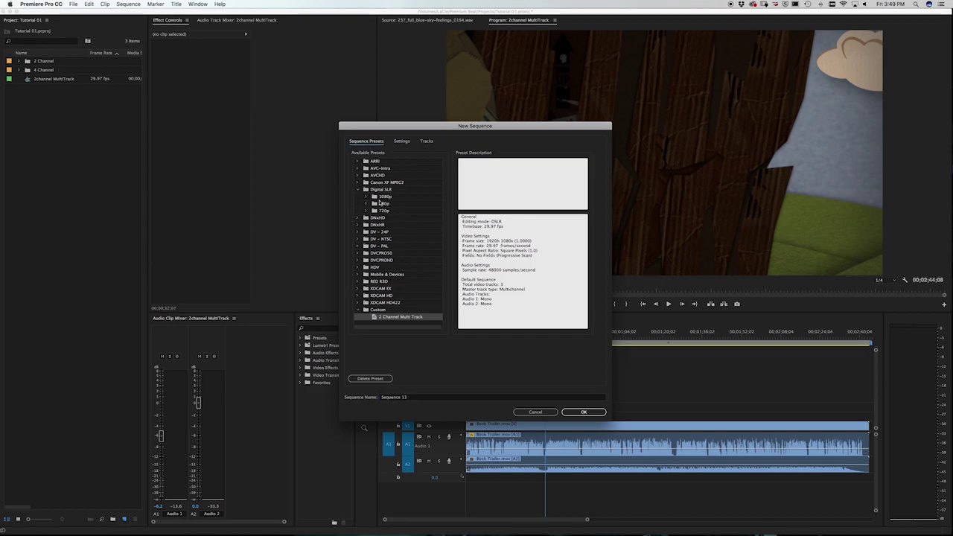
{"action": "left_click", "coordinate": [367, 198]}
{"action": "left_click", "coordinate": [405, 219]}
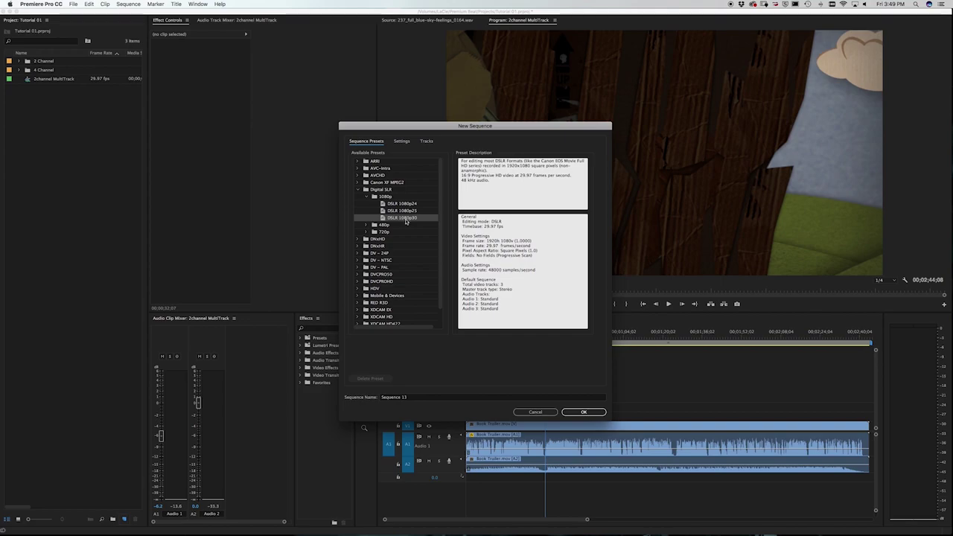
Set the new sequence's audio master to Multichannel with 4 channels and add a fourth audio track
{"action": "left_click", "coordinate": [427, 142]}
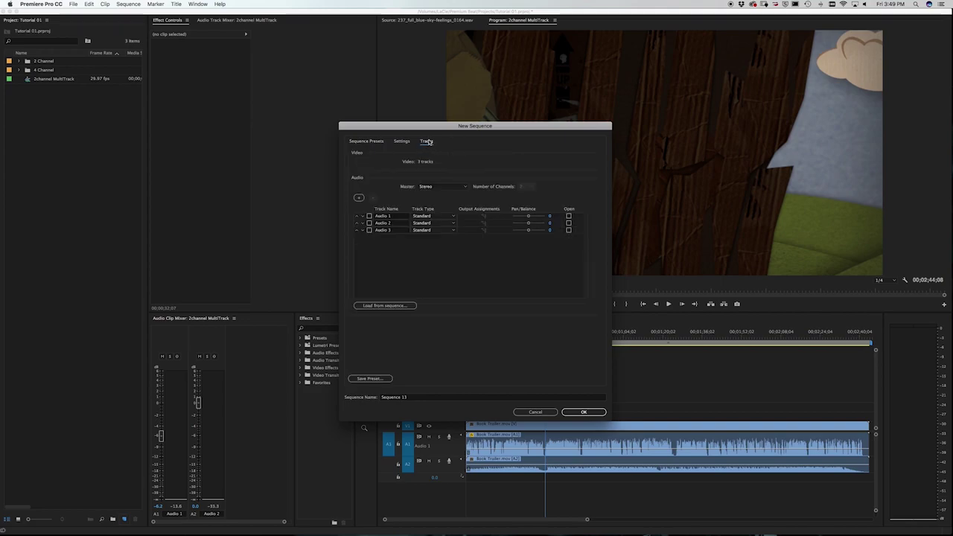
{"action": "left_click", "coordinate": [444, 187]}
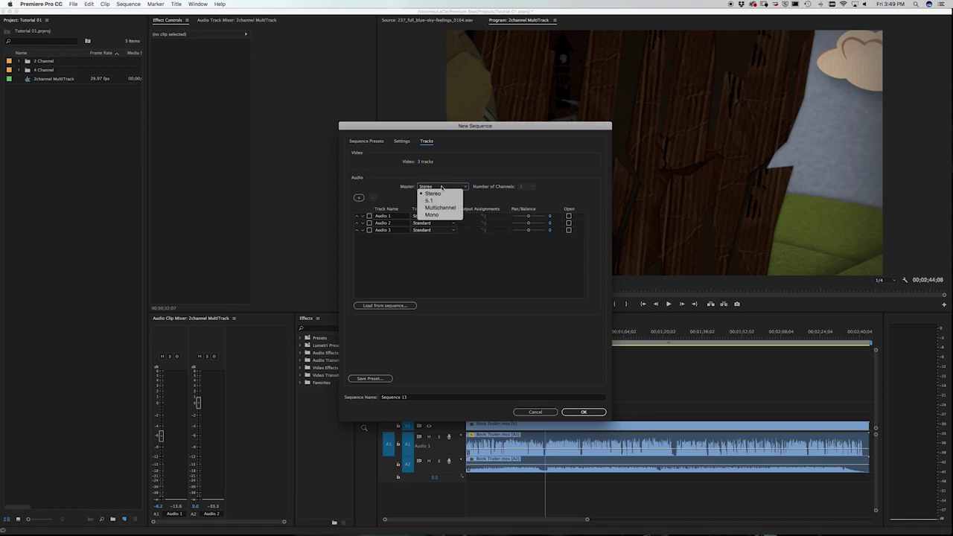
{"action": "left_click", "coordinate": [442, 209]}
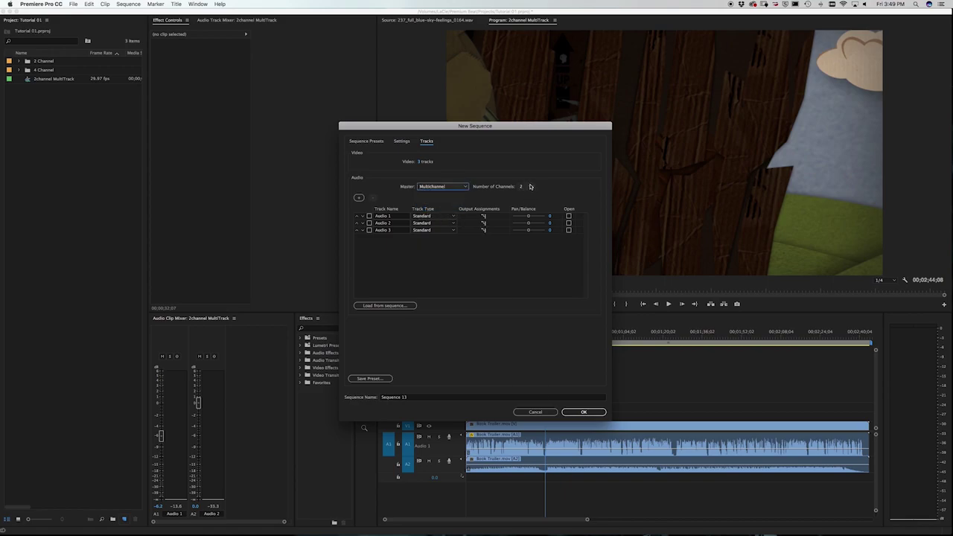
{"action": "left_click", "coordinate": [529, 187]}
{"action": "left_click", "coordinate": [528, 216]}
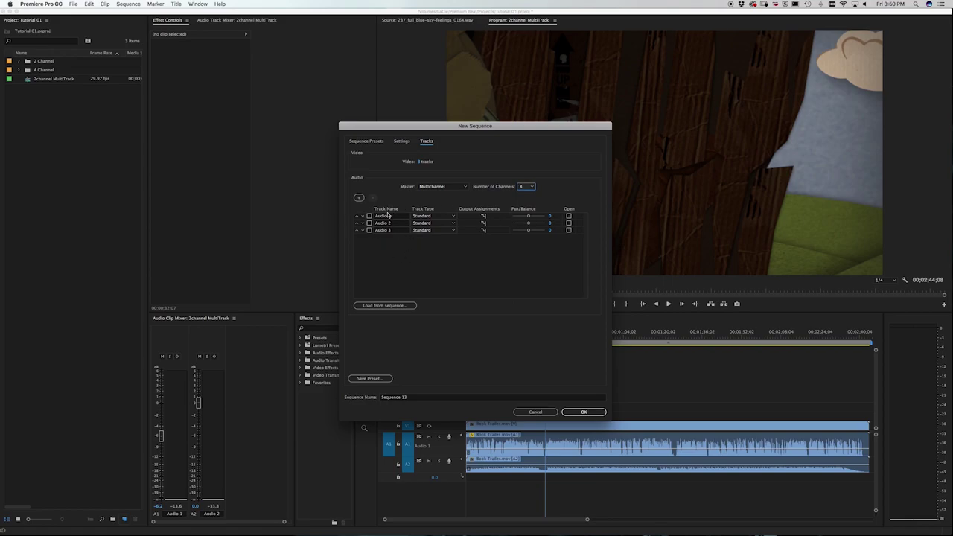
{"action": "left_click", "coordinate": [359, 199]}
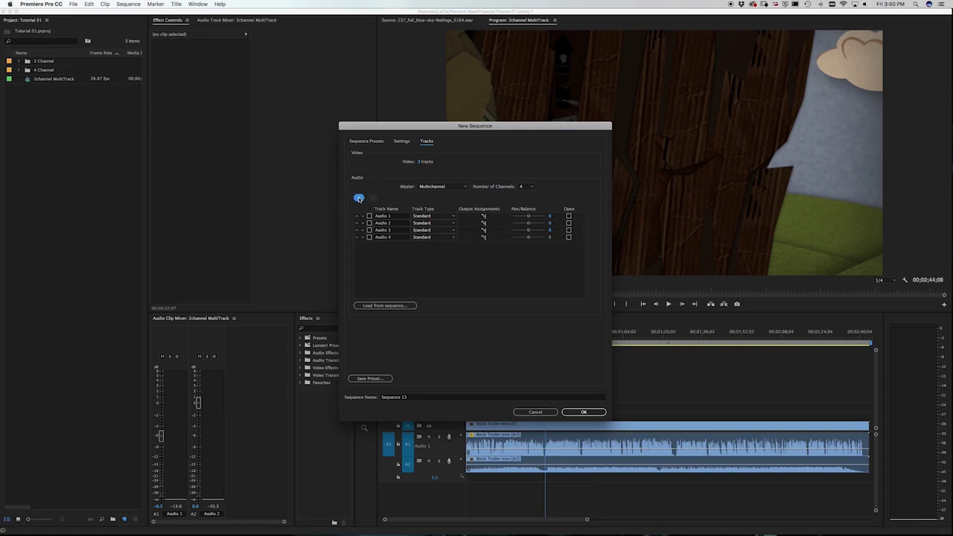
Change the track type of Audio 1, Audio 2, Audio 3 and Audio 4 to Mono
{"action": "left_click", "coordinate": [424, 216]}
{"action": "left_click", "coordinate": [437, 226]}
{"action": "left_click", "coordinate": [436, 225]}
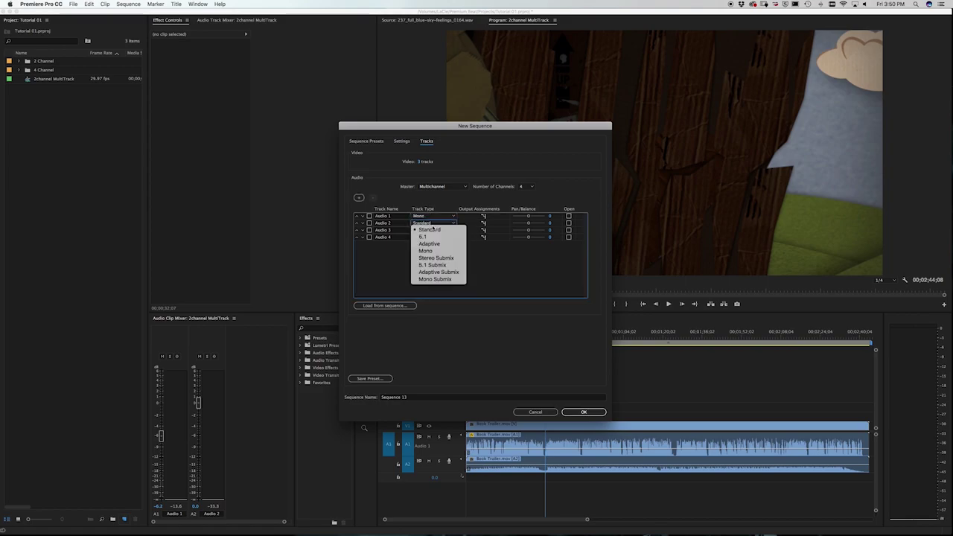
{"action": "left_click", "coordinate": [429, 233]}
{"action": "left_click", "coordinate": [429, 233]}
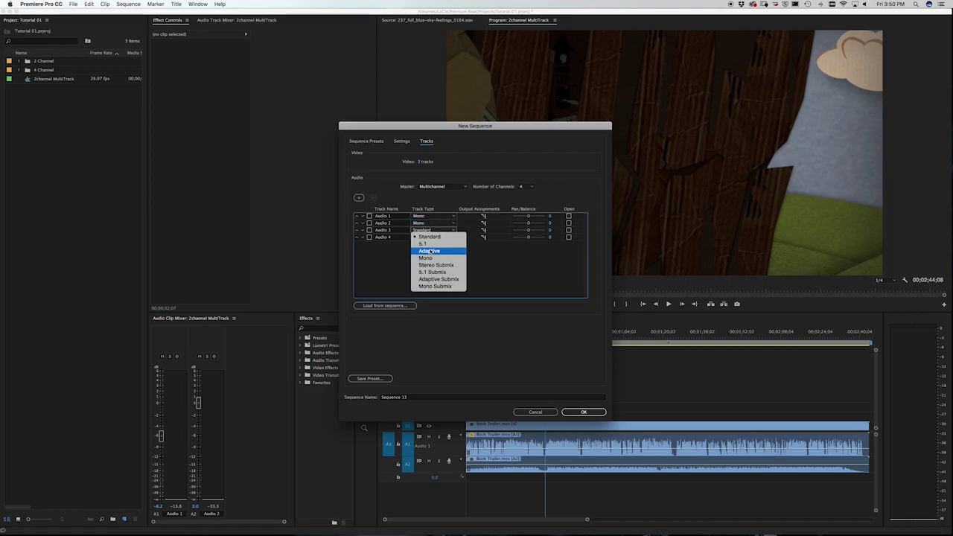
{"action": "left_click", "coordinate": [427, 257]}
{"action": "left_click", "coordinate": [430, 237]}
{"action": "left_click", "coordinate": [426, 265]}
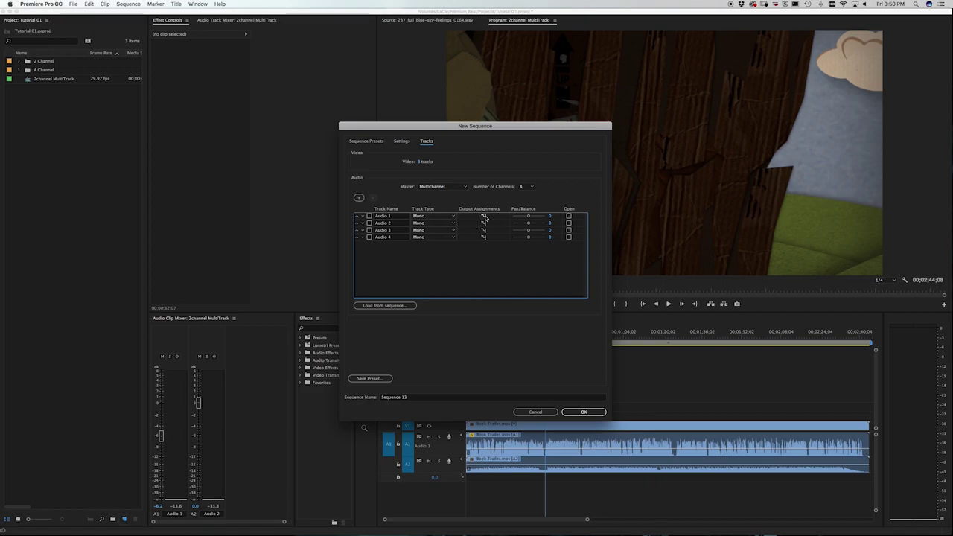
Check the output assignments of Audio 1 and Audio 2 and keep both on master channels 1 - 2
{"action": "left_click", "coordinate": [482, 216]}
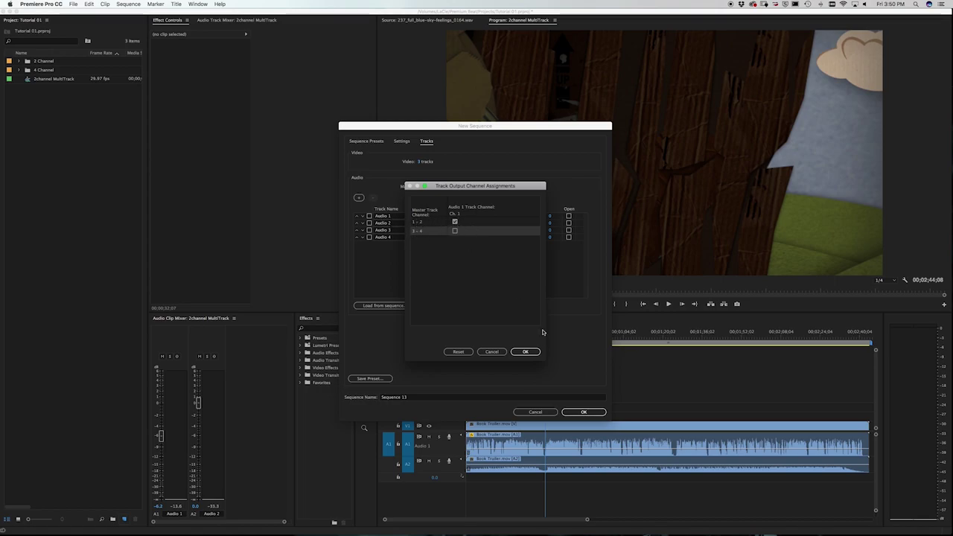
{"action": "left_click", "coordinate": [525, 352]}
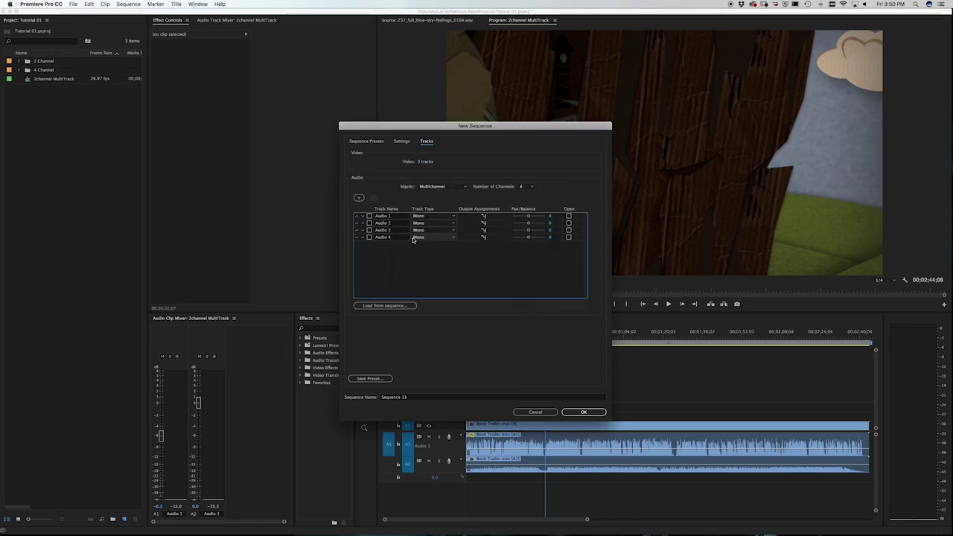
{"action": "left_click", "coordinate": [483, 222]}
{"action": "left_click", "coordinate": [525, 351]}
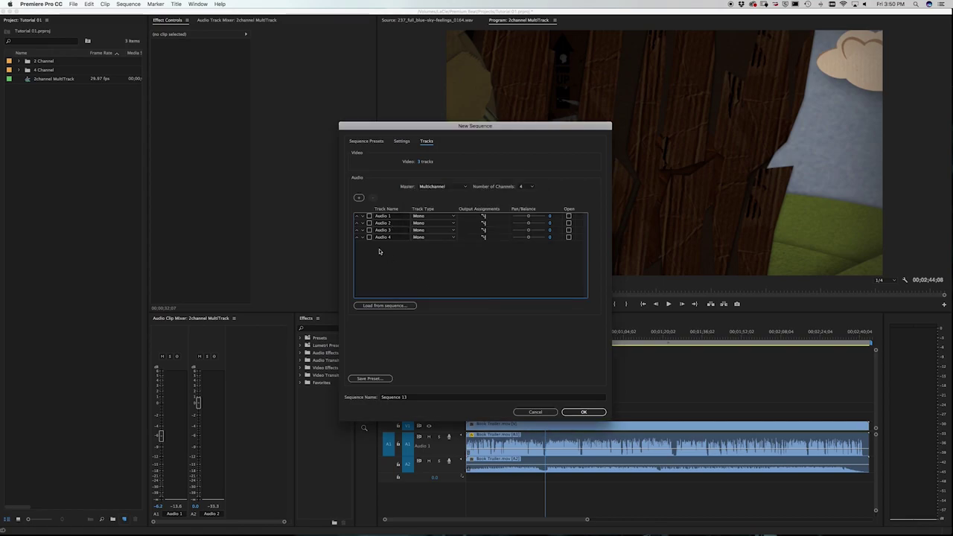
Assign Audio 3 and Audio 4 to master channels 3 - 4 only, and pan Audio 1 and 3 to -100 and Audio 2 and 4 to 100
{"action": "left_click", "coordinate": [484, 230]}
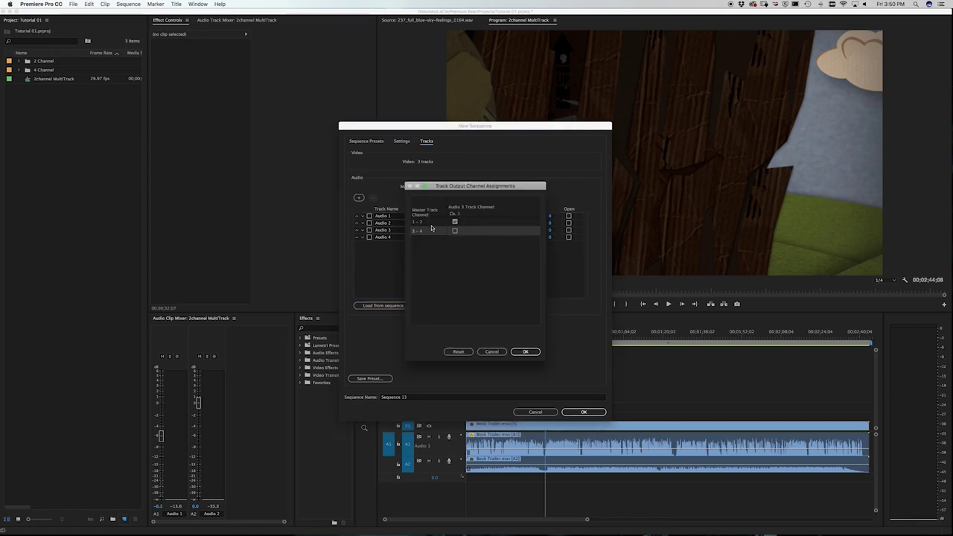
{"action": "left_click", "coordinate": [455, 221]}
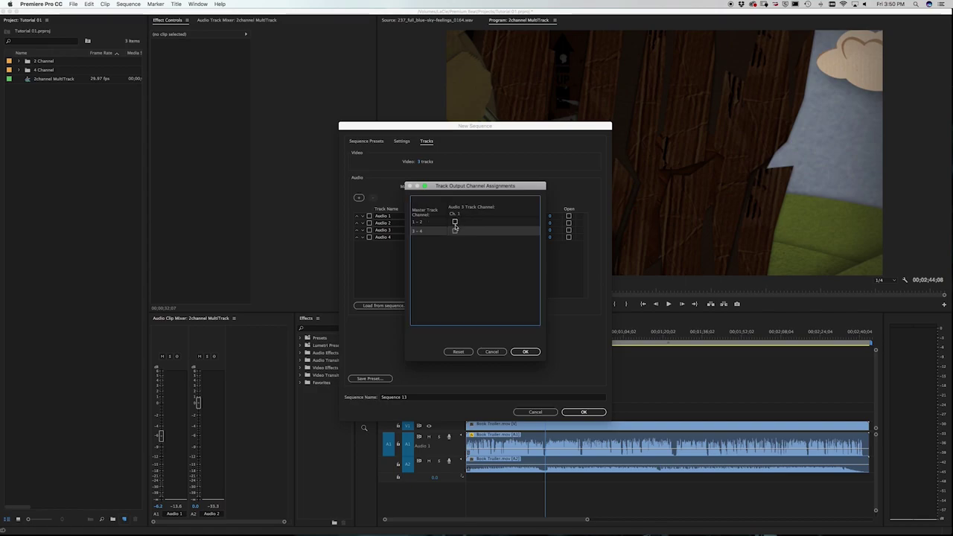
{"action": "left_click", "coordinate": [454, 231]}
{"action": "left_click", "coordinate": [525, 352]}
{"action": "left_click", "coordinate": [485, 237]}
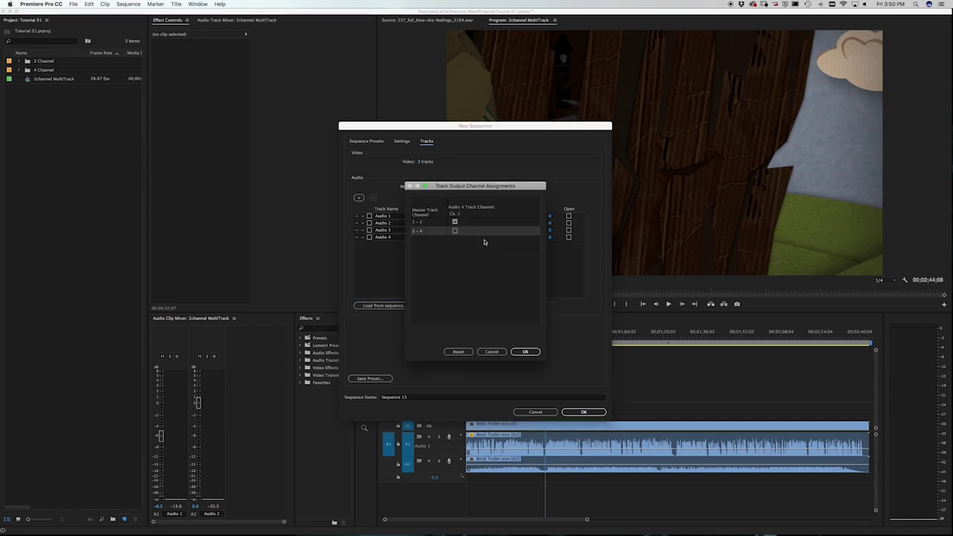
{"action": "left_click", "coordinate": [454, 221]}
{"action": "left_click", "coordinate": [454, 231]}
{"action": "left_click", "coordinate": [455, 232]}
{"action": "left_click", "coordinate": [525, 351]}
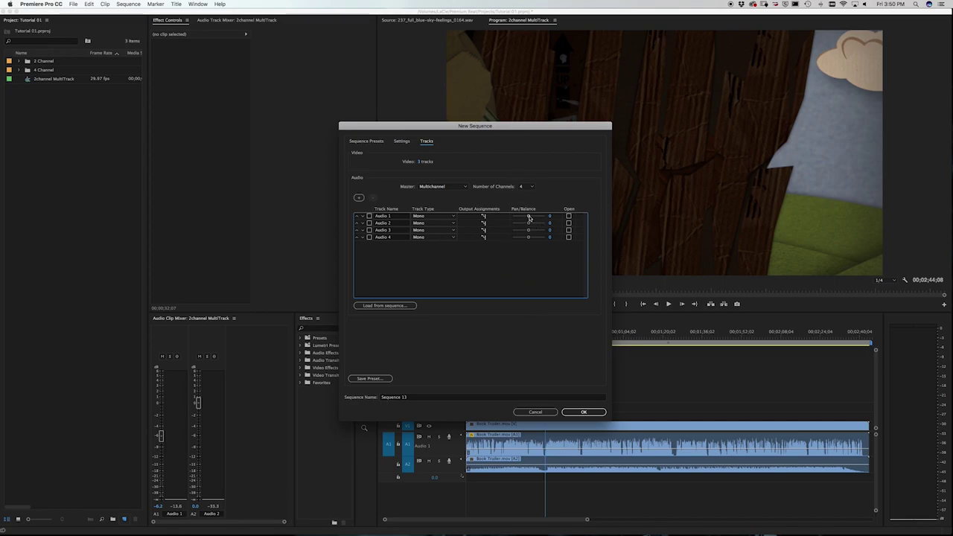
{"action": "left_click_drag", "start_coordinate": [528, 222], "coordinate": [583, 240]}
Name the sequence 4 Channel MultiTrack, save its settings as a preset with the same name, and create the sequence
{"action": "left_click", "coordinate": [415, 398]}
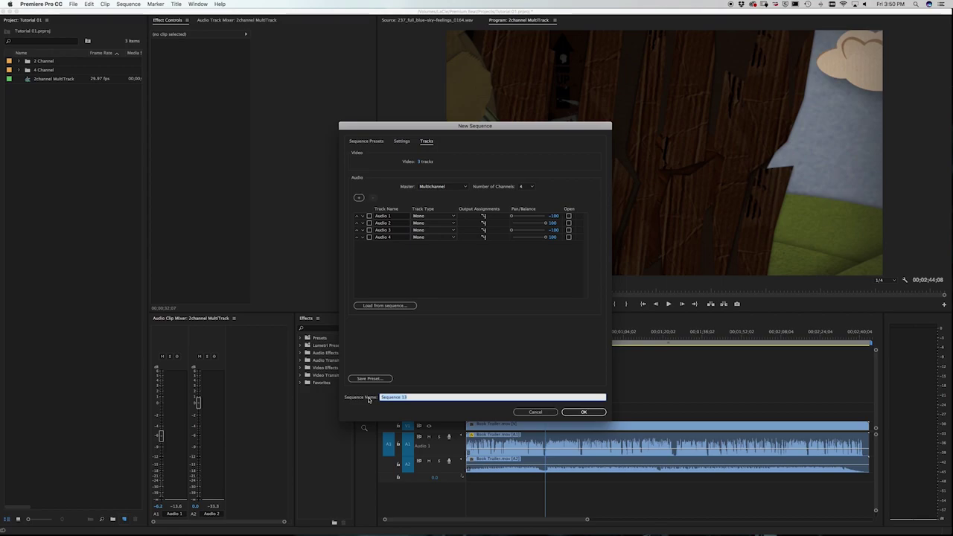
{"action": "type", "text": "4 Channel MultiTrack"}
{"action": "left_click", "coordinate": [370, 379]}
{"action": "type", "text": "4 Channel MultiTrack"}
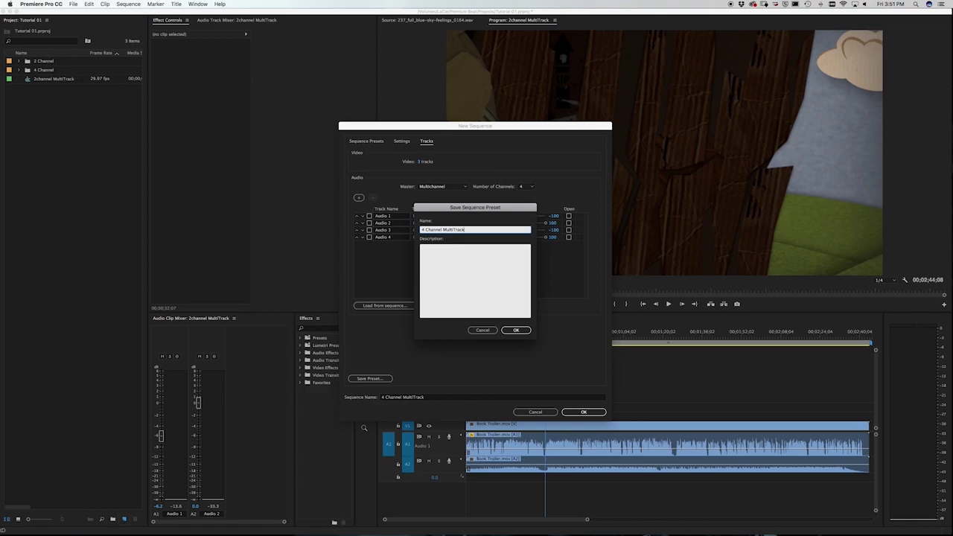
{"action": "left_click", "coordinate": [516, 330]}
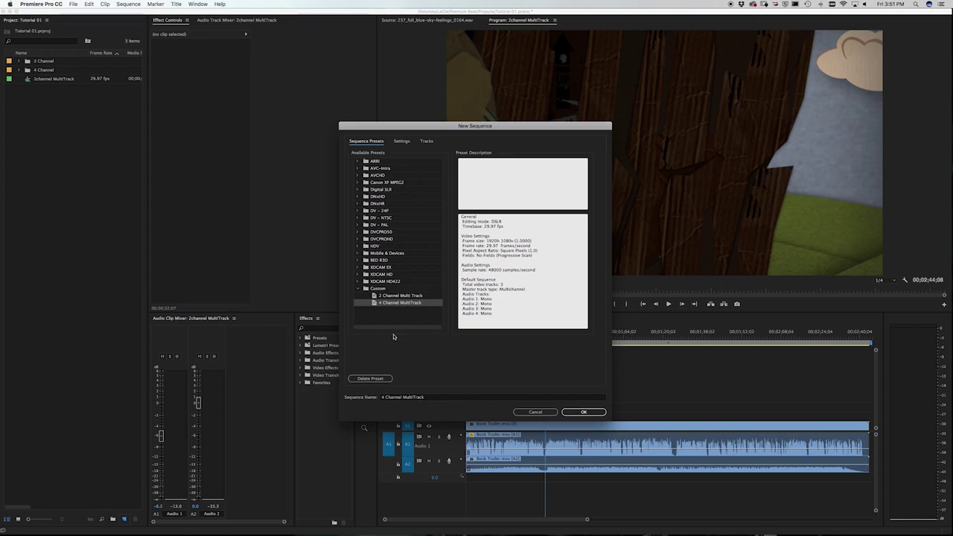
{"action": "left_click", "coordinate": [585, 413]}
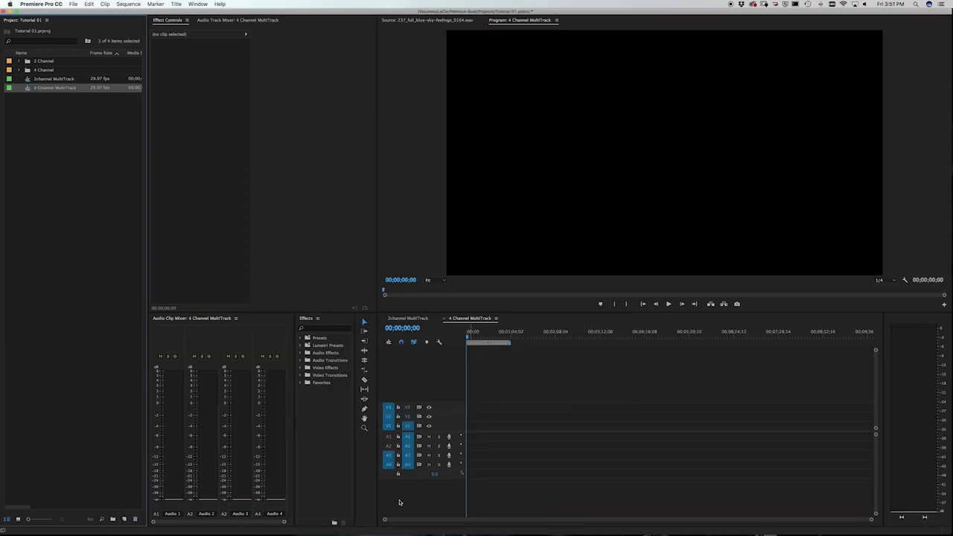
Place Click (Mono).wav from the 4 Channel bin at the start of Audio 3 and Cues (Mono).wav at the start of Audio 4
{"action": "left_click", "coordinate": [18, 69]}
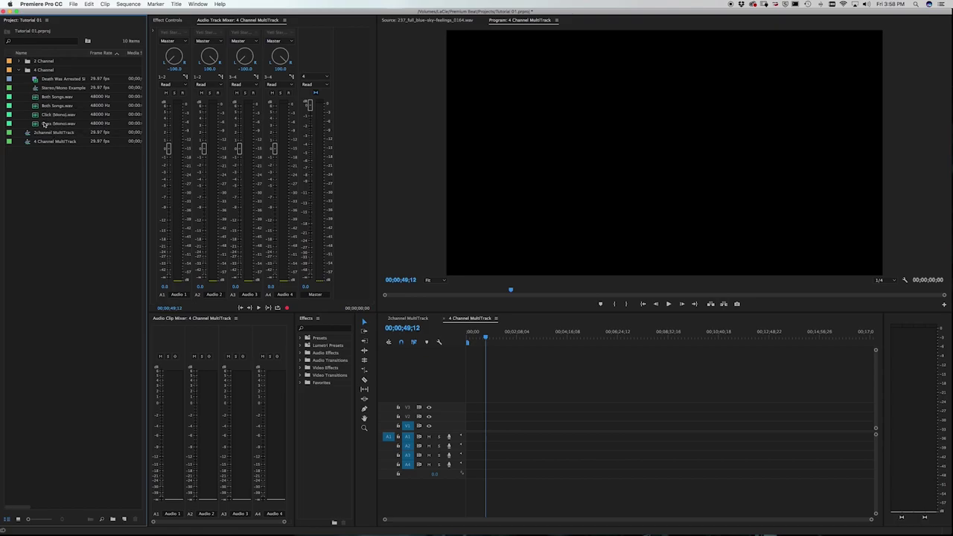
{"action": "left_click_drag", "start_coordinate": [35, 115], "coordinate": [488, 456]}
{"action": "left_click_drag", "start_coordinate": [49, 124], "coordinate": [469, 472]}
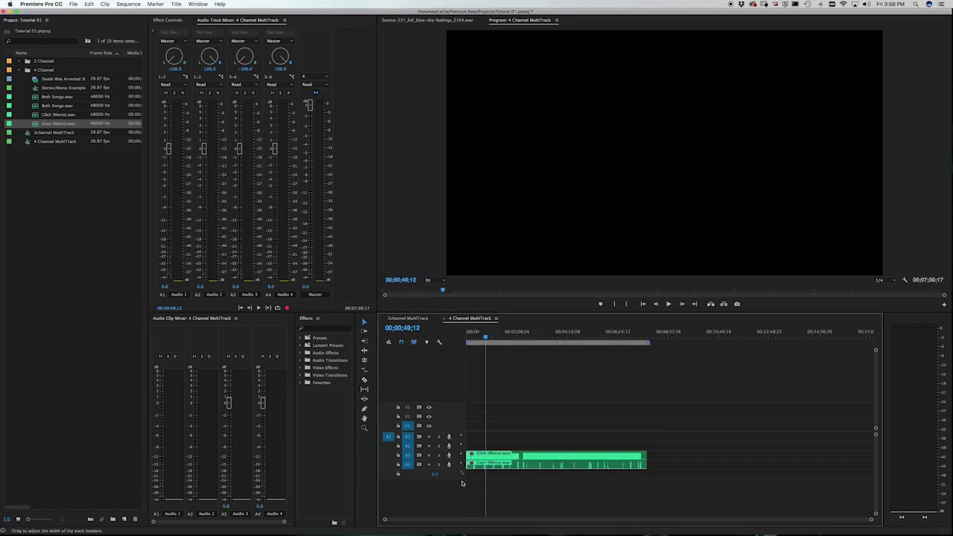
Move the Click (Mono).wav and Cues (Mono).wav clips up to Audio 1 and Audio 2
{"action": "left_click_drag", "start_coordinate": [387, 523], "coordinate": [503, 526]}
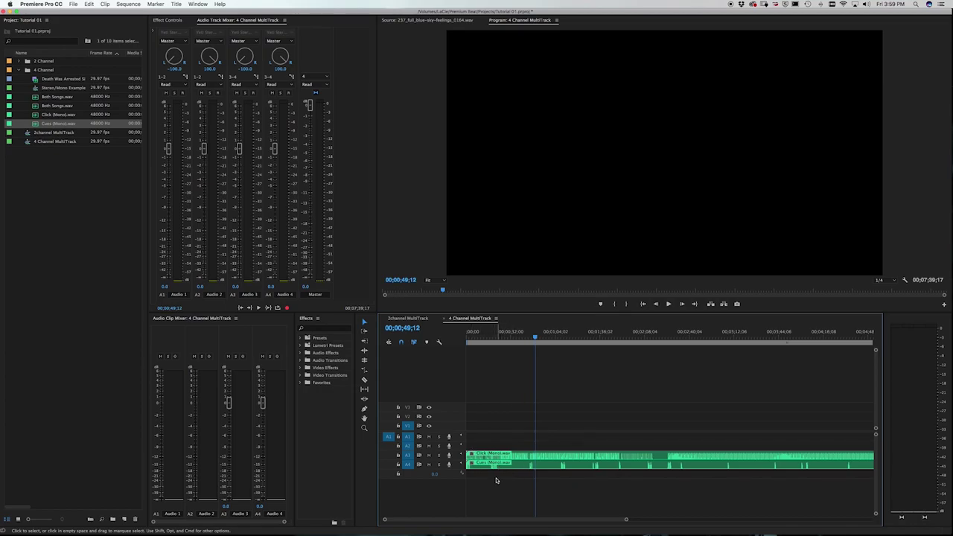
{"action": "left_click", "coordinate": [507, 455]}
{"action": "left_click_drag", "start_coordinate": [507, 455], "coordinate": [497, 438]}
{"action": "key", "text": "="}
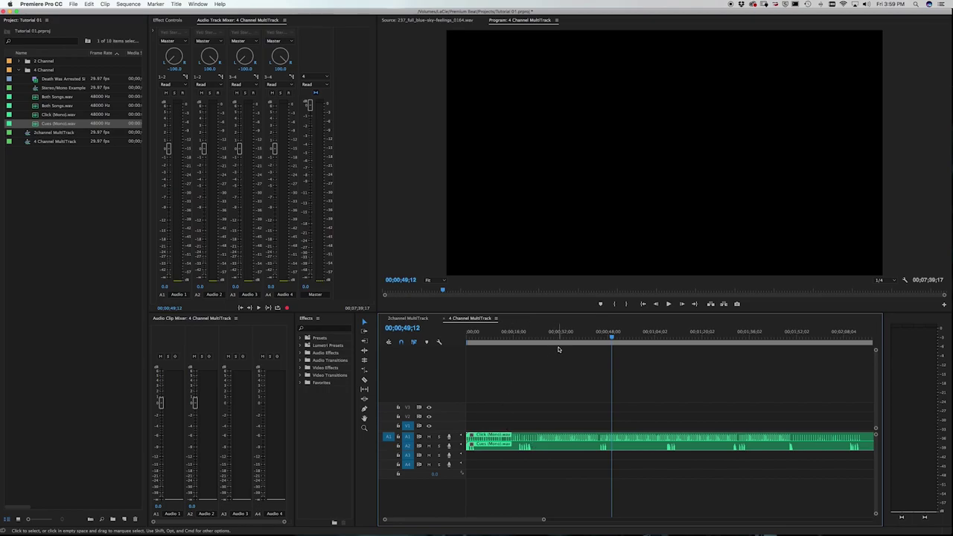
Return the playhead to the start of 4 Channel MultiTrack and play the sequence to check the audio meters
{"action": "left_click_drag", "start_coordinate": [557, 338], "coordinate": [512, 337]}
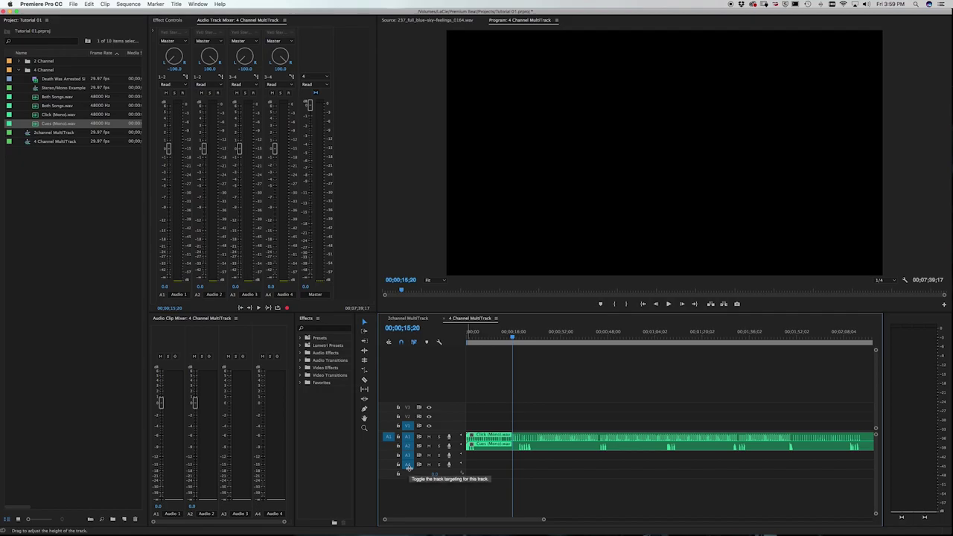
{"action": "left_click_drag", "start_coordinate": [480, 337], "coordinate": [445, 340]}
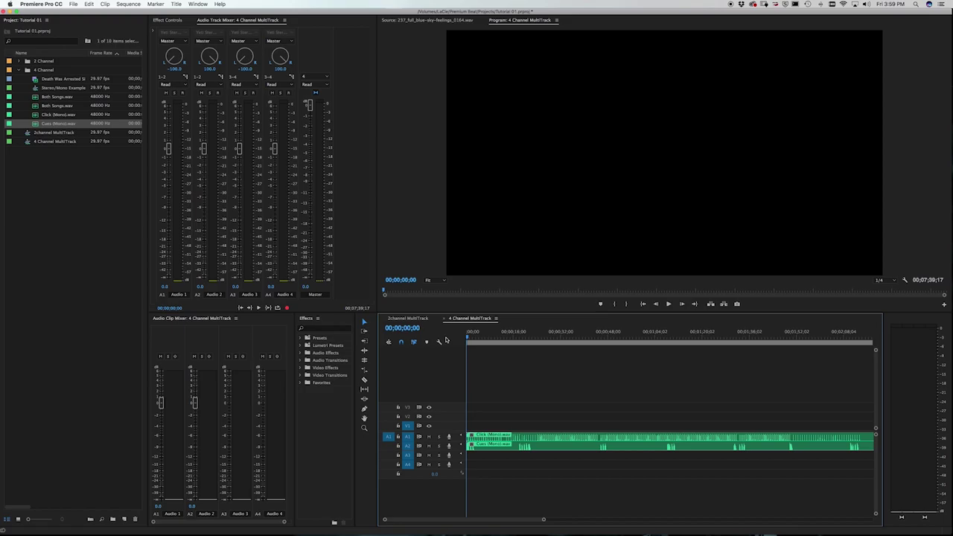
{"action": "key", "text": "space"}
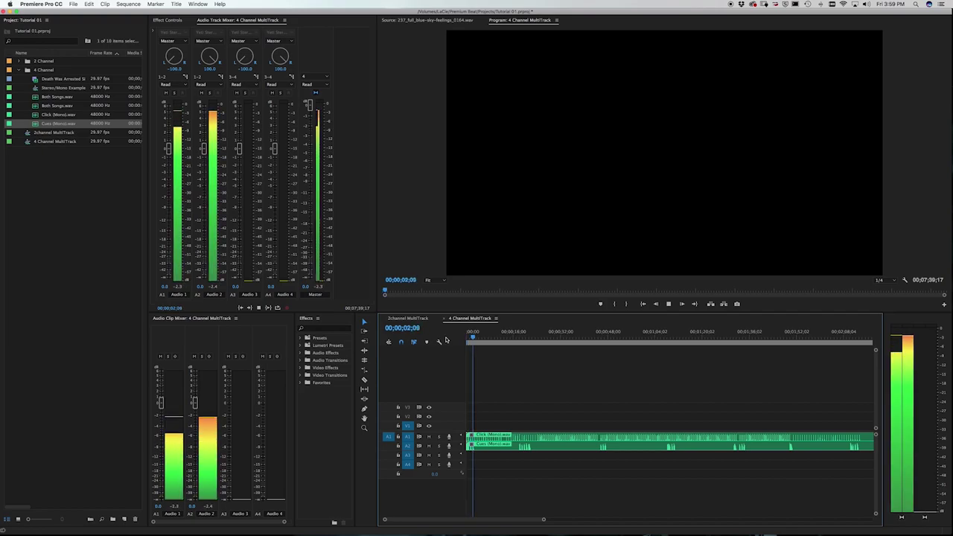
Stop playback and move the Click (Mono).wav and Cues (Mono).wav clips down to Audio 3 and Audio 4
{"action": "key", "text": "space"}
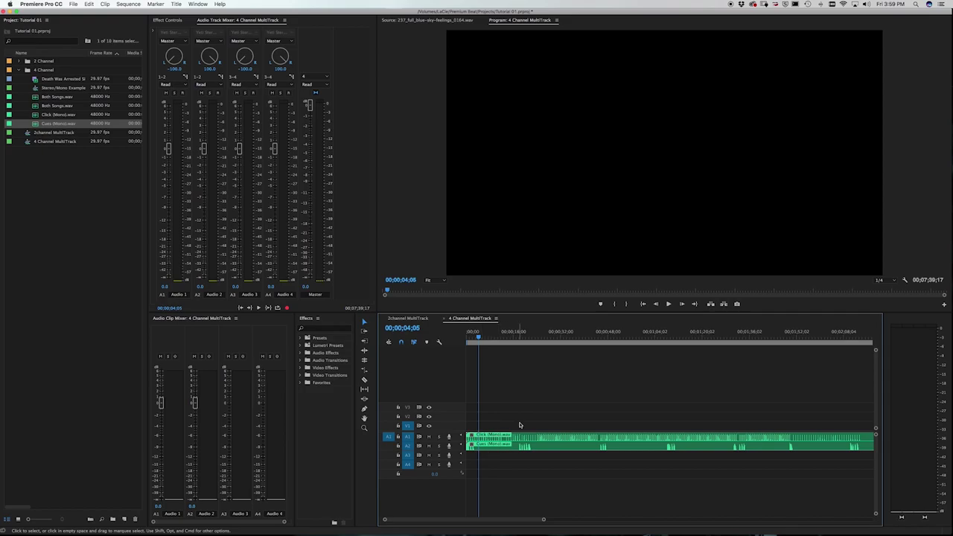
{"action": "left_click", "coordinate": [538, 468]}
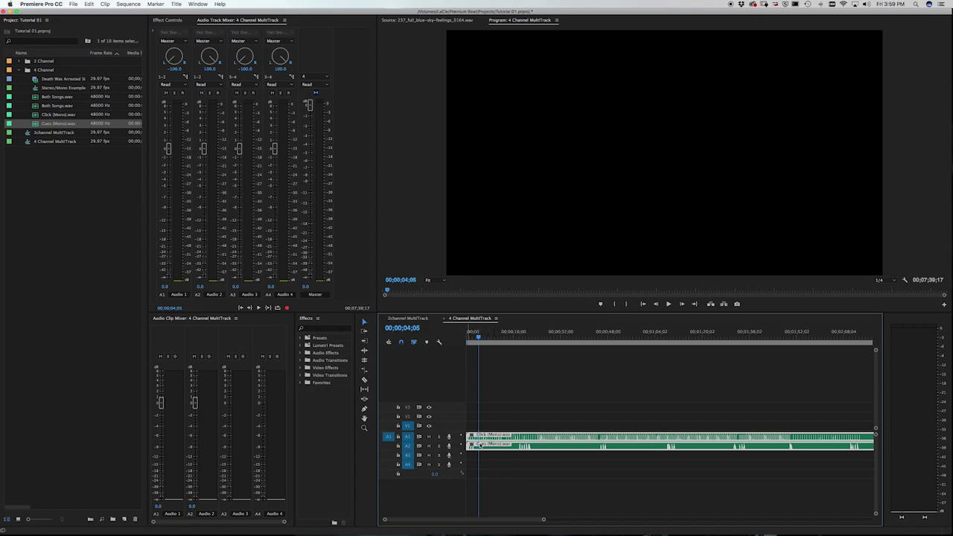
{"action": "left_click_drag", "start_coordinate": [502, 439], "coordinate": [507, 463]}
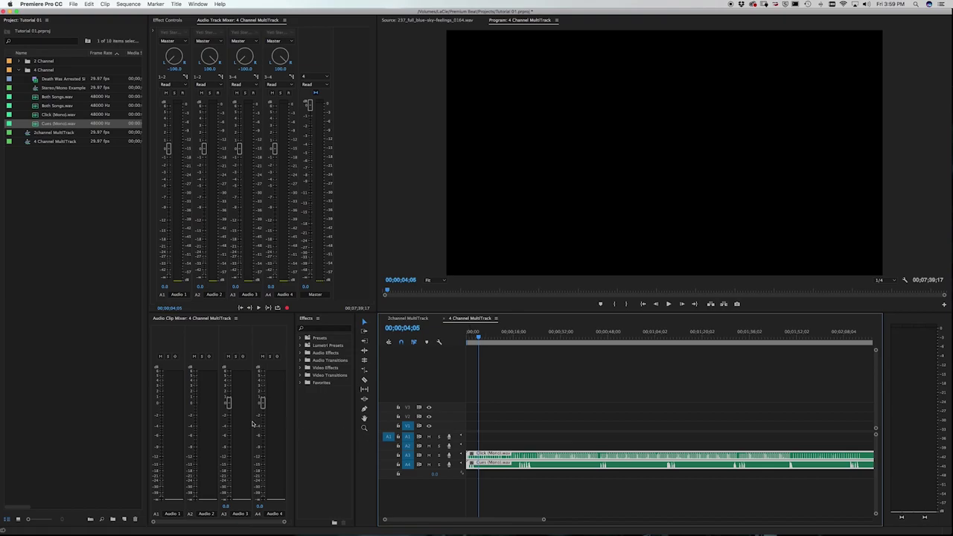
Place Both Songs.wav on Audio 1 and Audio 2 and Death Was Arrested Sides V2.mov on V1 at the sequence start, and play the sequence
{"action": "left_click_drag", "start_coordinate": [36, 106], "coordinate": [465, 445]}
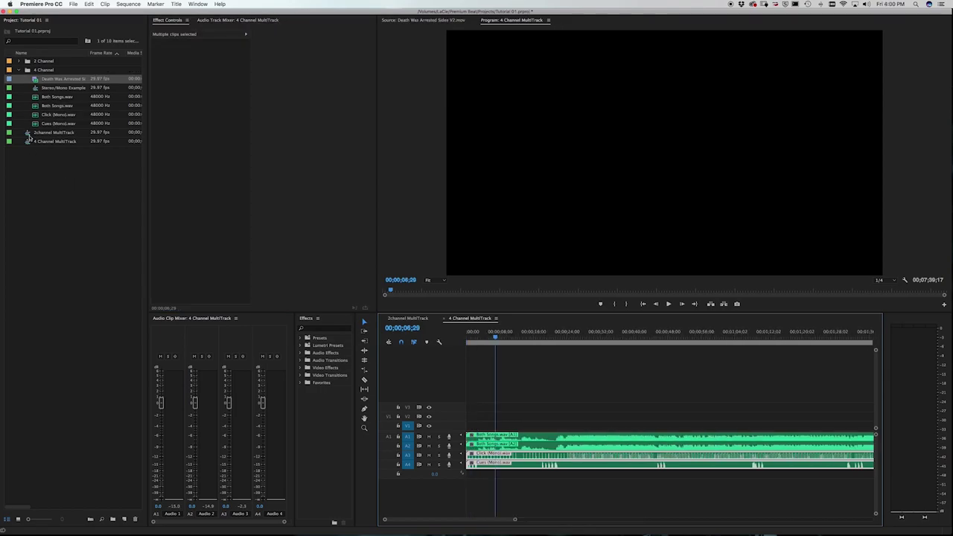
{"action": "left_click", "coordinate": [49, 184]}
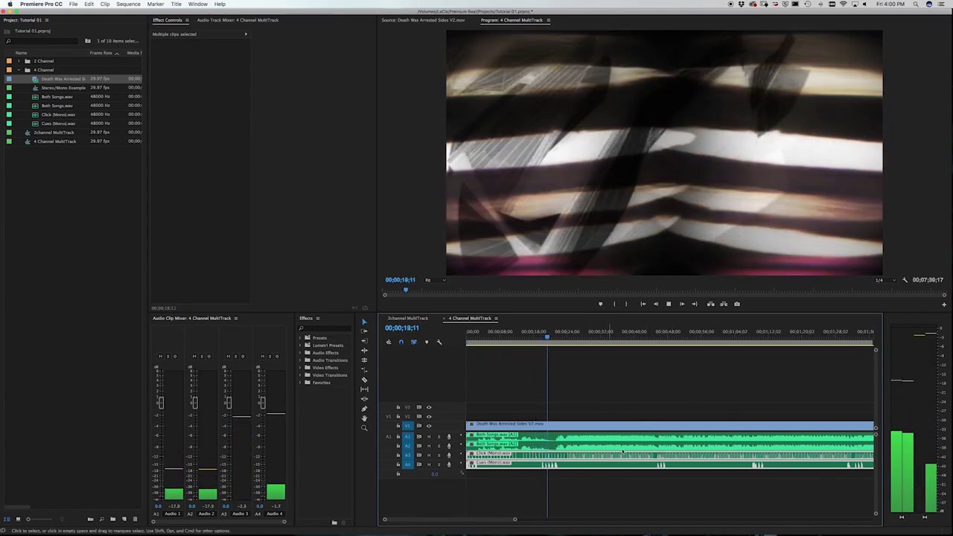
{"action": "left_click", "coordinate": [264, 184]}
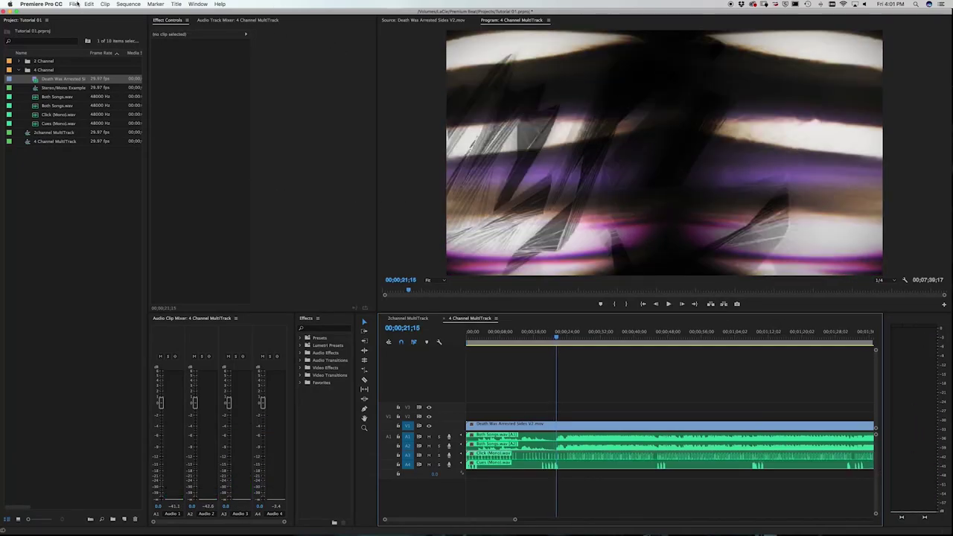
Open the media export settings for 4 Channel MultiTrack and name the output file Live Moment.mov
{"action": "left_click", "coordinate": [74, 4]}
{"action": "mouse_move", "coordinate": [127, 188]}
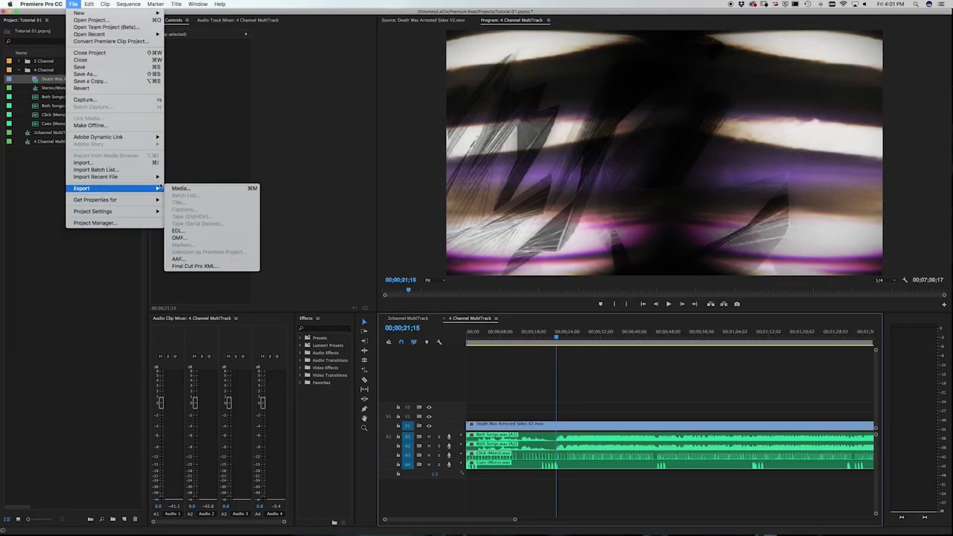
{"action": "left_click", "coordinate": [180, 189]}
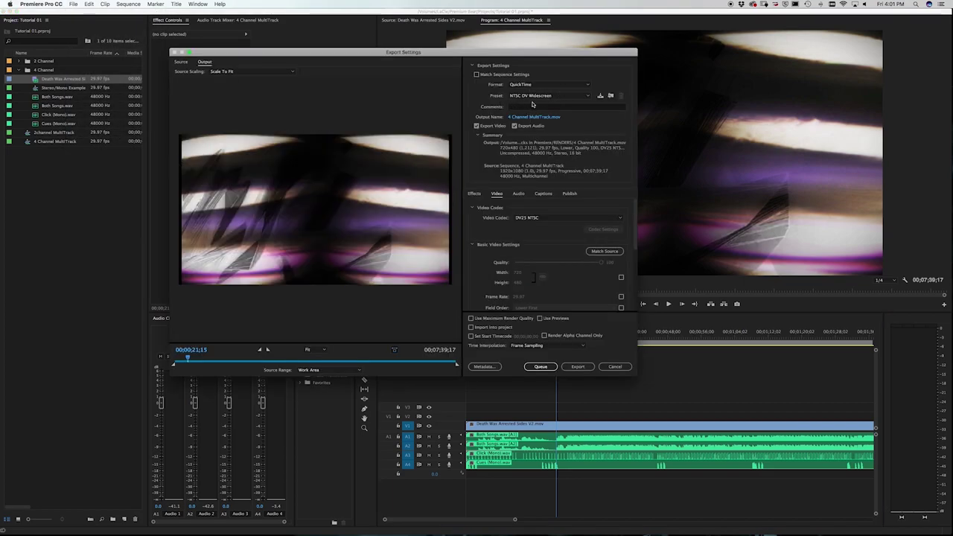
Set the export's video codec to Apple ProRes 422 and match the basic video settings to the source
{"action": "left_click", "coordinate": [566, 218]}
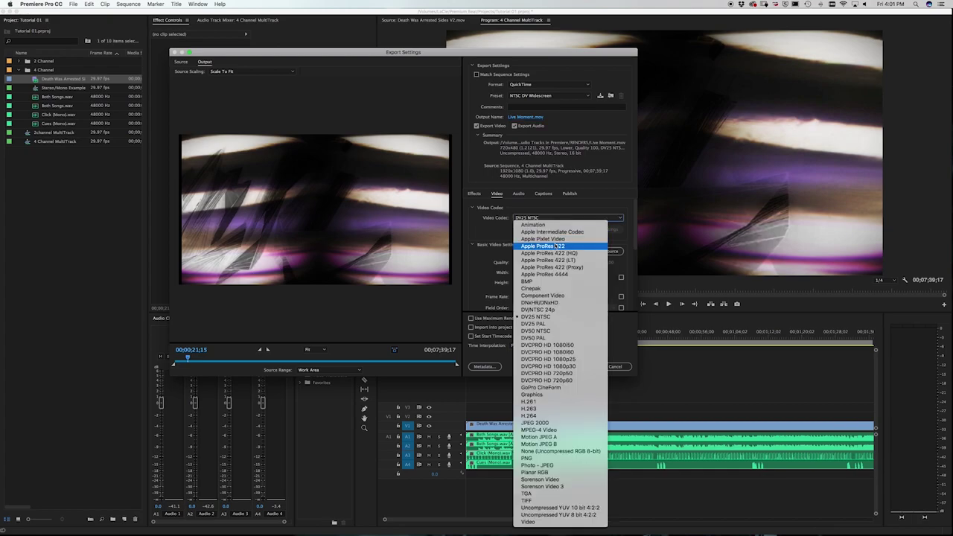
{"action": "left_click", "coordinate": [548, 245]}
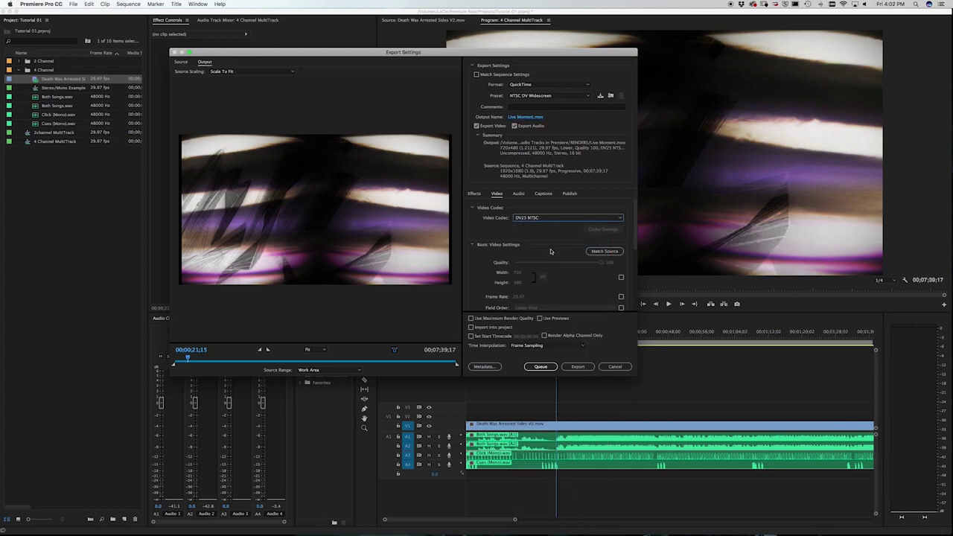
{"action": "left_click", "coordinate": [610, 251]}
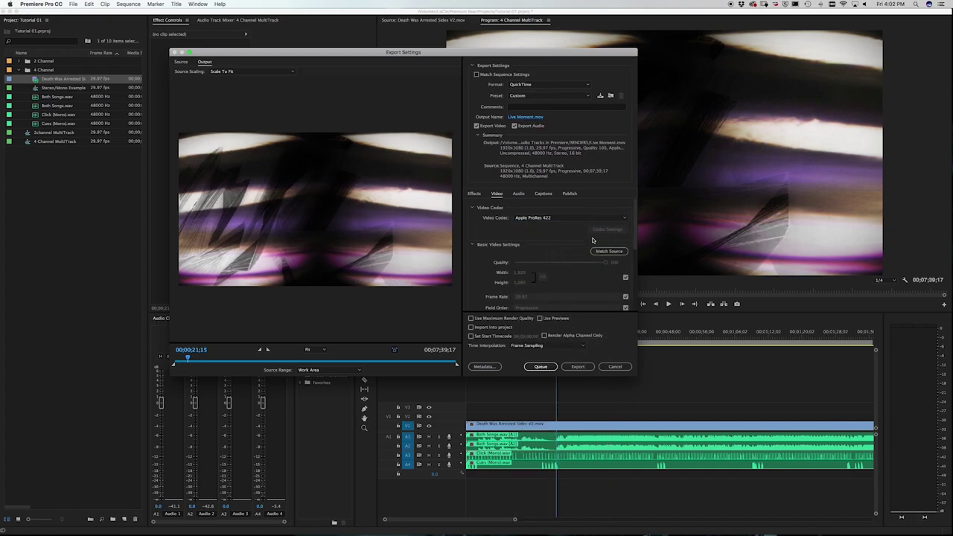
{"action": "left_click_drag", "start_coordinate": [637, 207], "coordinate": [634, 224]}
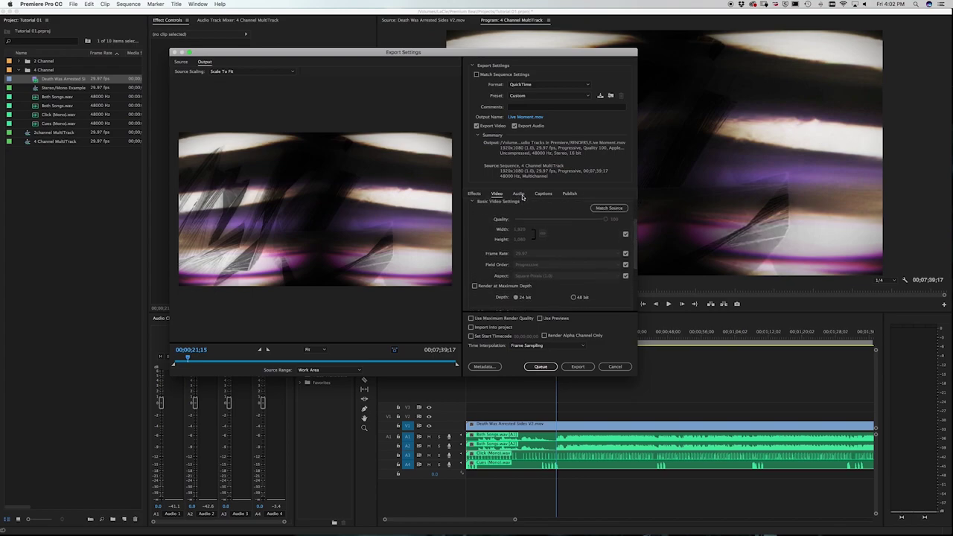
Set the export's audio sample size to 24 bit
{"action": "left_click", "coordinate": [520, 195]}
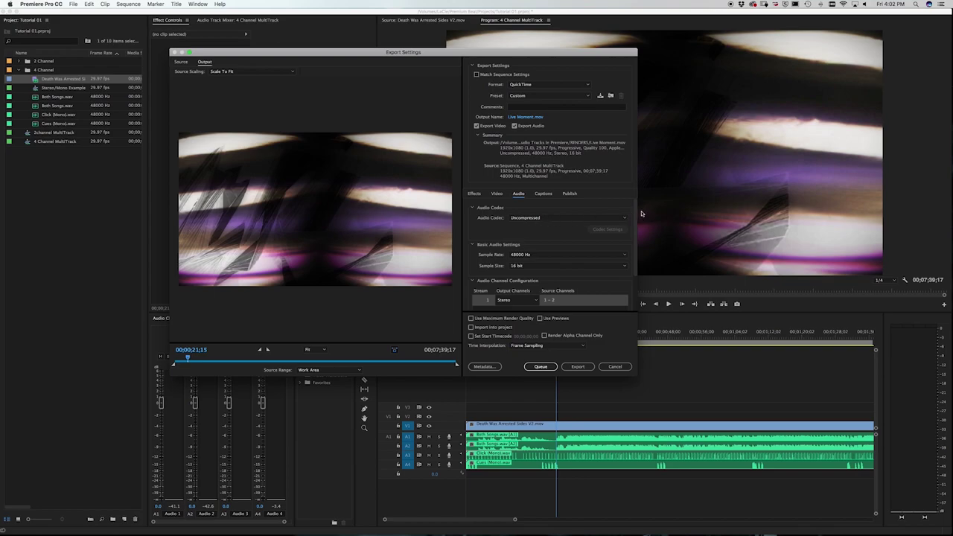
{"action": "left_click_drag", "start_coordinate": [637, 210], "coordinate": [636, 230]}
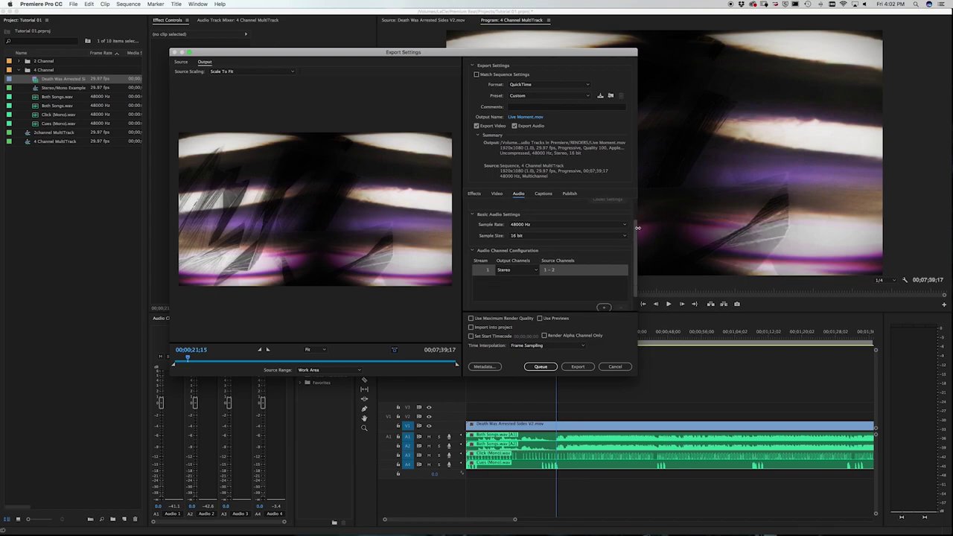
{"action": "left_click", "coordinate": [530, 236]}
{"action": "left_click", "coordinate": [529, 255]}
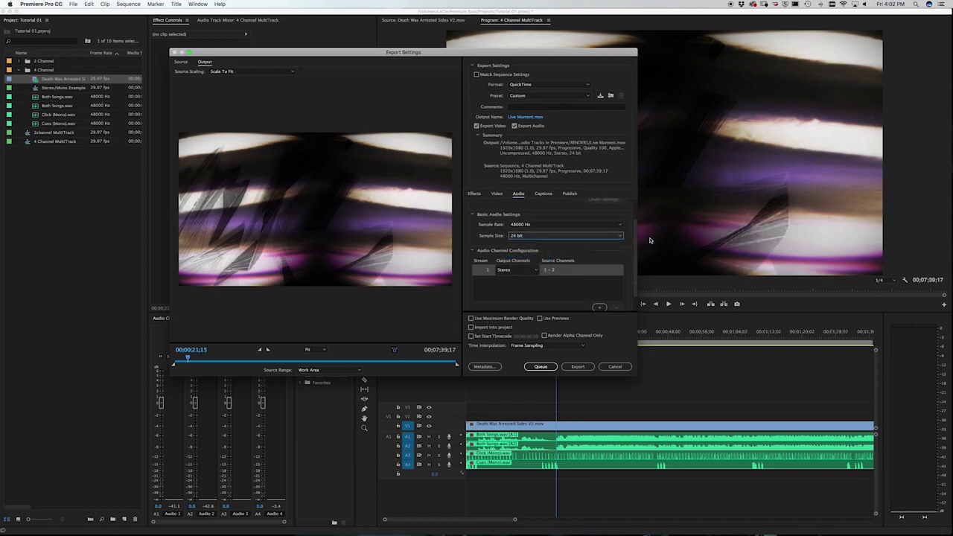
Set the audio output of stream 1 to 4 Channels and export the movie
{"action": "left_click_drag", "start_coordinate": [635, 231], "coordinate": [636, 243]}
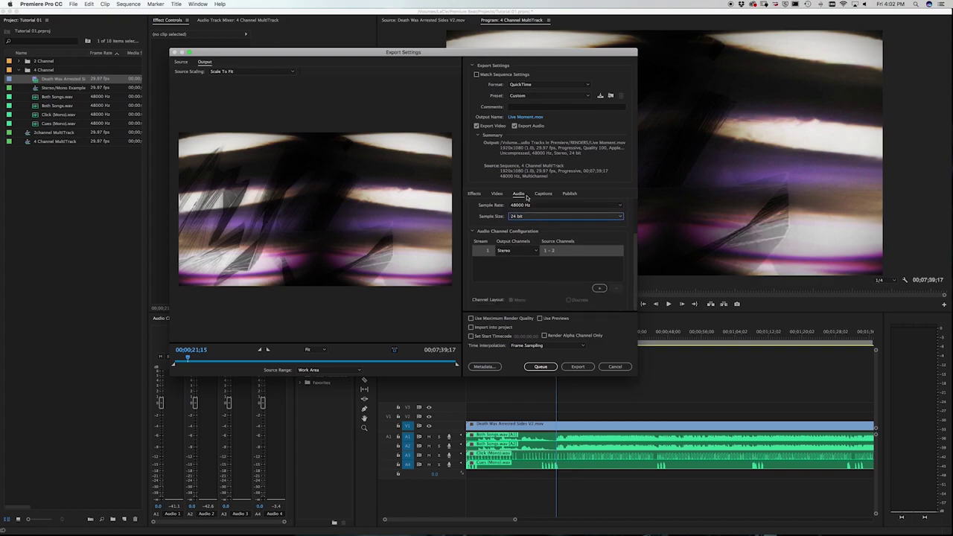
{"action": "left_click", "coordinate": [521, 256]}
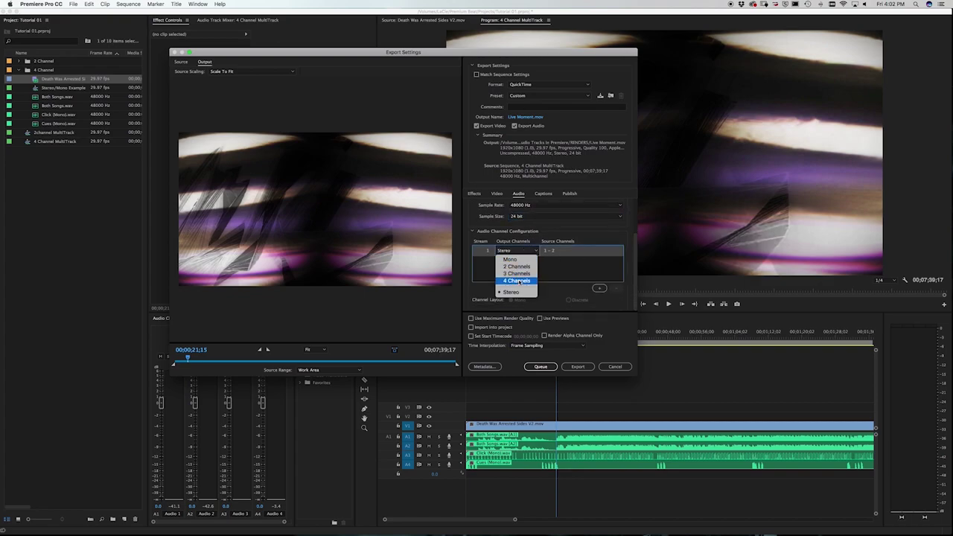
{"action": "left_click", "coordinate": [534, 284]}
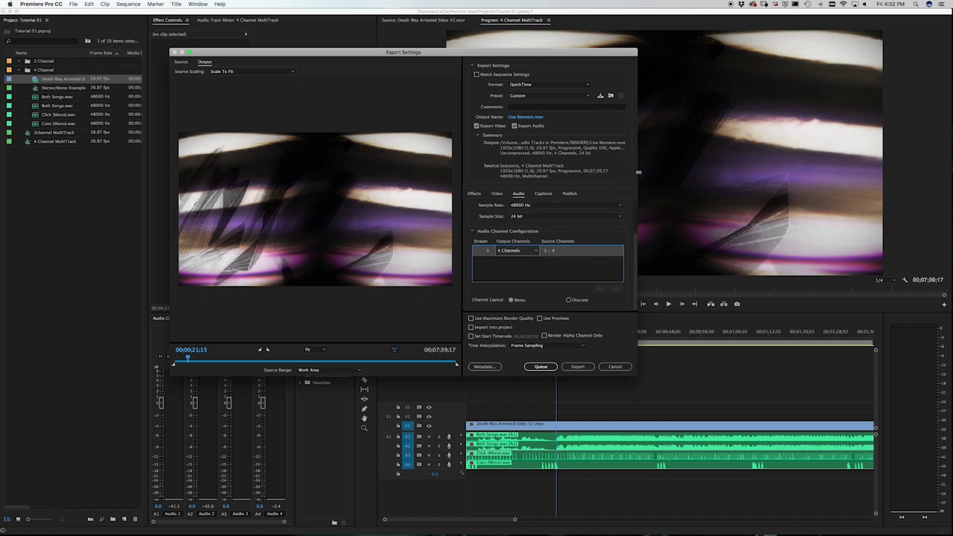
{"action": "left_click", "coordinate": [589, 367]}
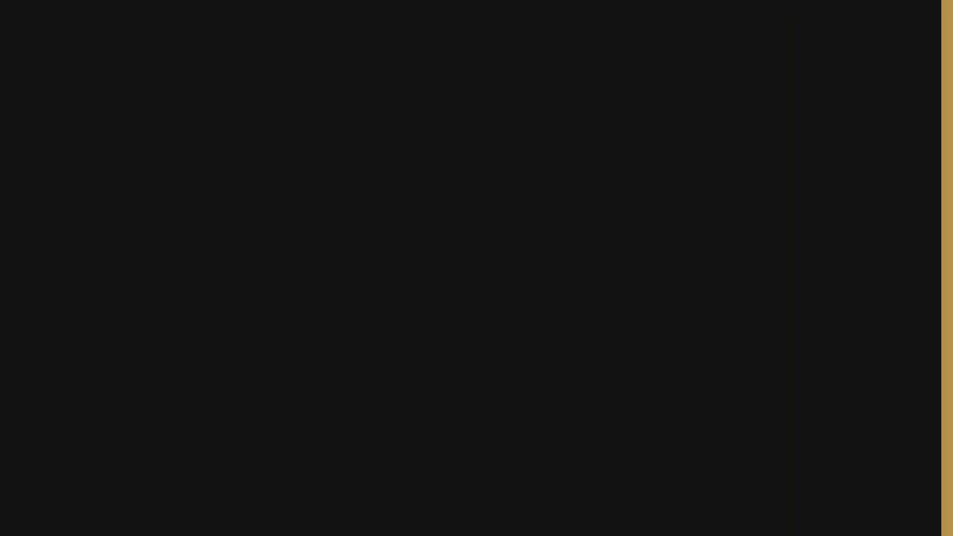